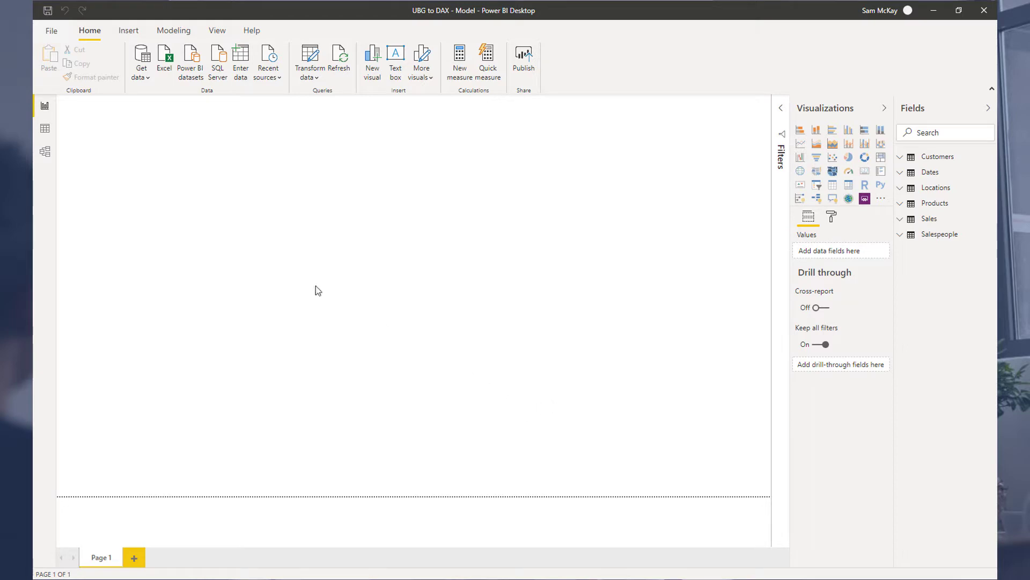
Examine the Quantity column in the Sales table, the price and cost columns in the Products table, and the model's table relationships.
left_click(45, 129)
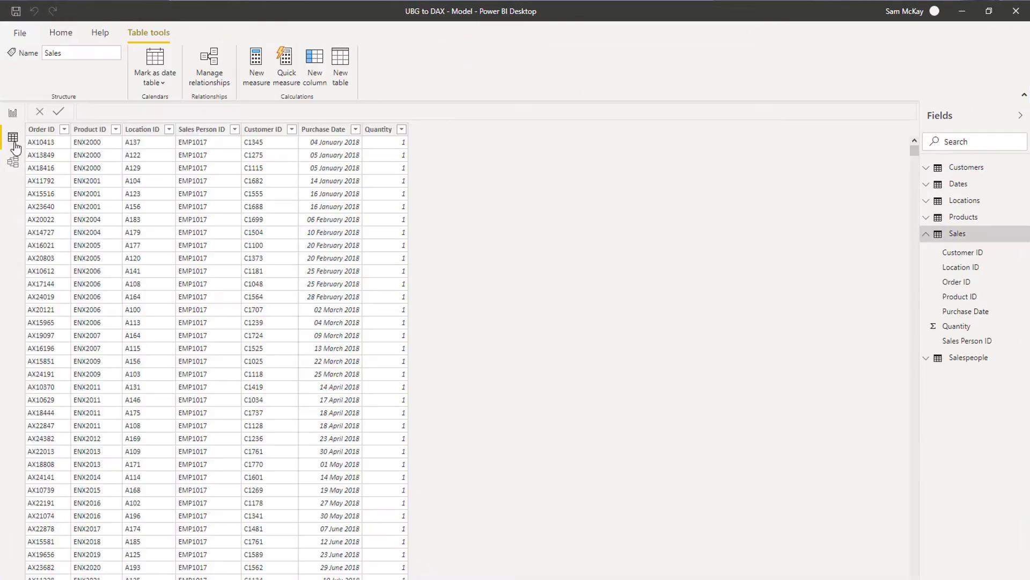
left_click(926, 239)
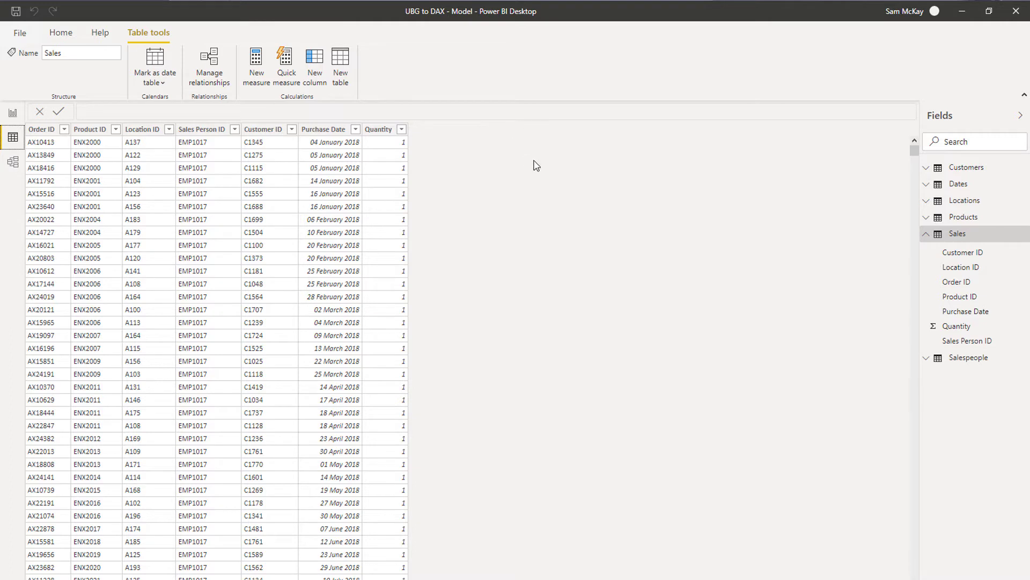
left_click(382, 129)
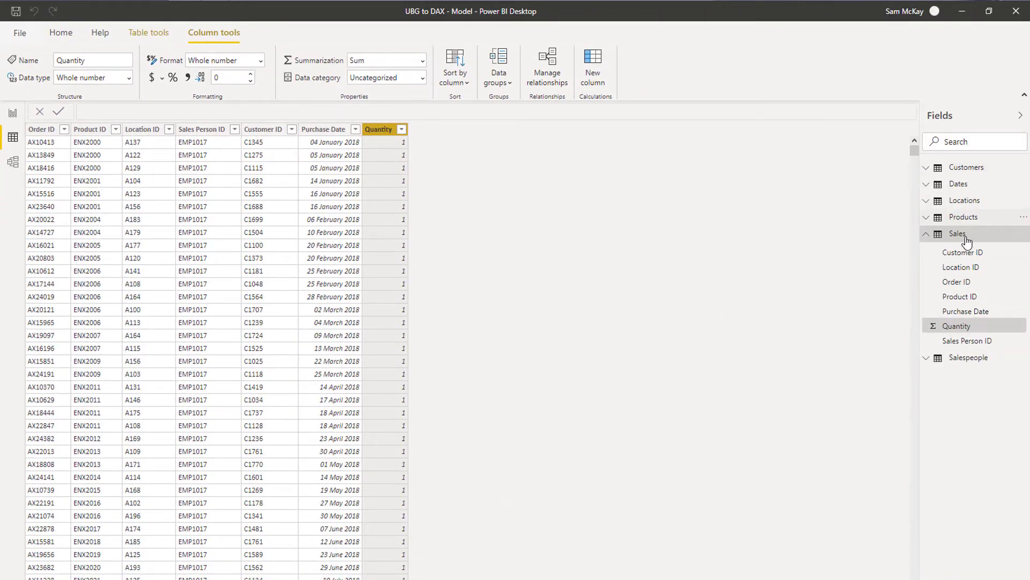
left_click(952, 220)
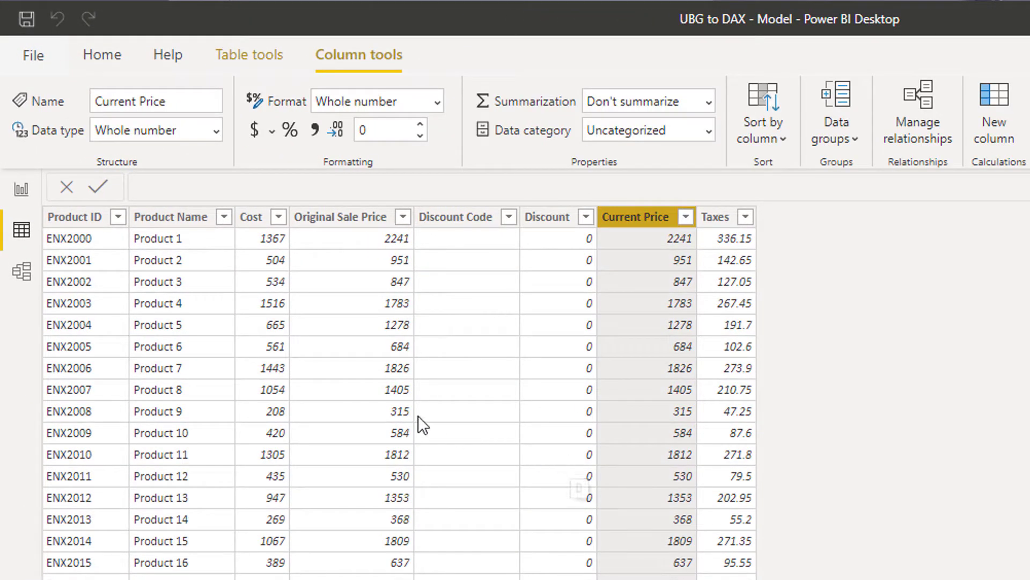
left_click(255, 222)
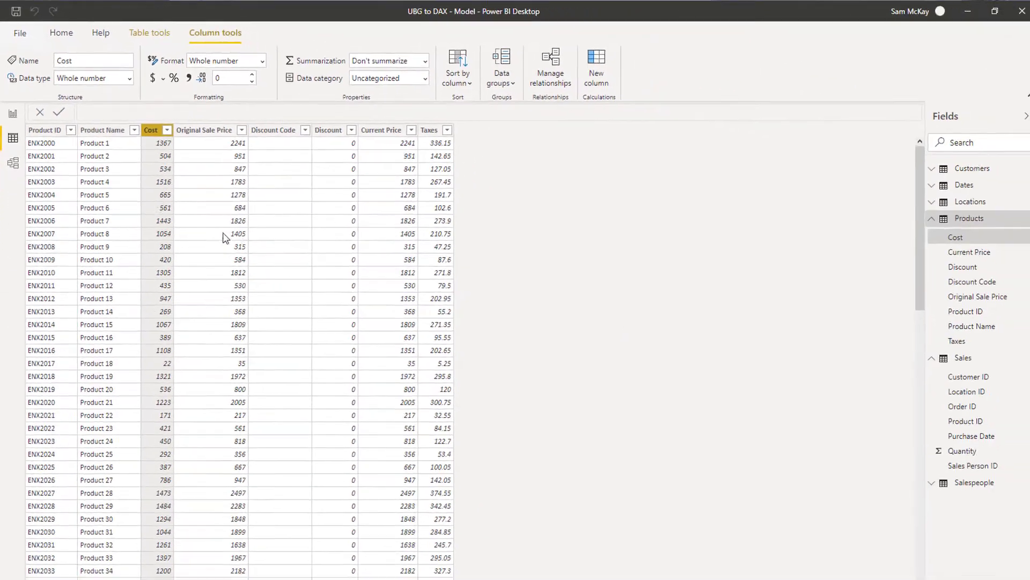
left_click(19, 237)
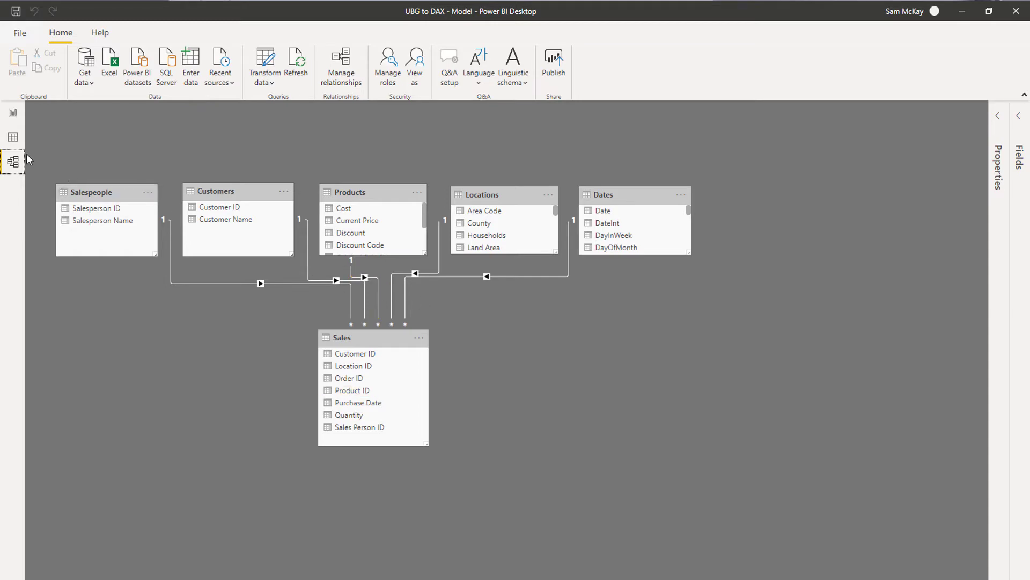
Add a new calculated column to the Sales table.
left_click(13, 137)
left_click(951, 356)
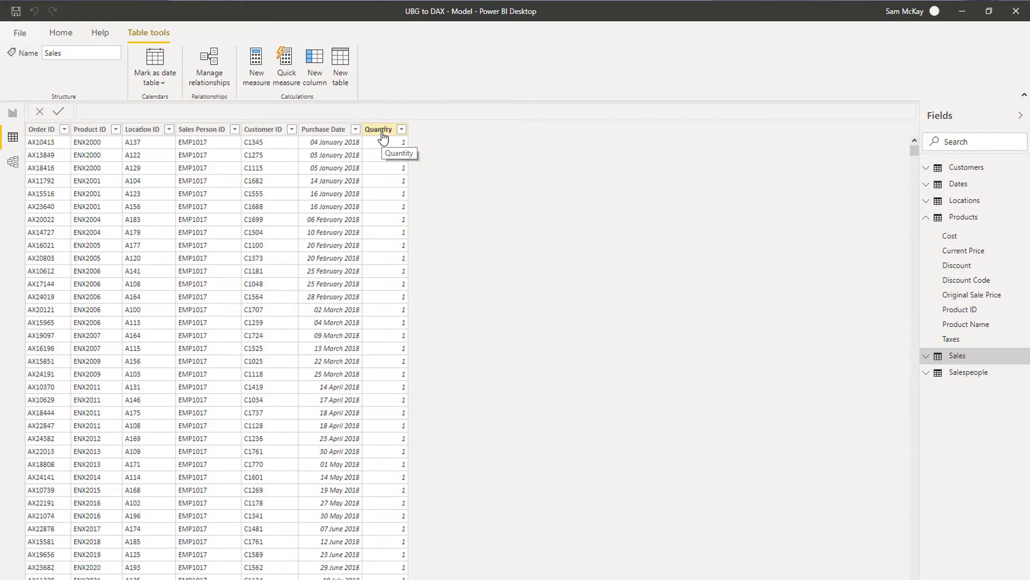
left_click(383, 138)
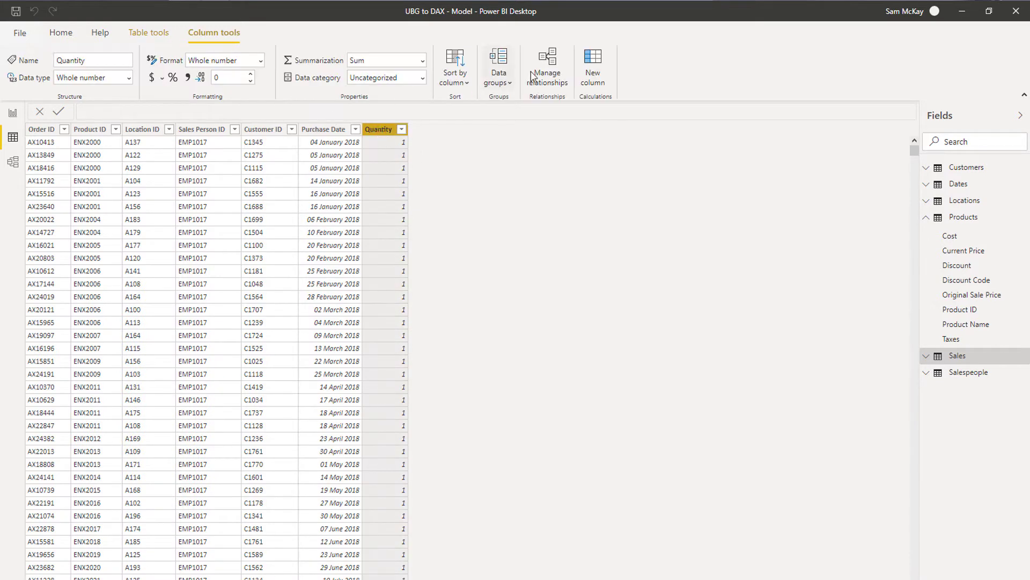
left_click(592, 75)
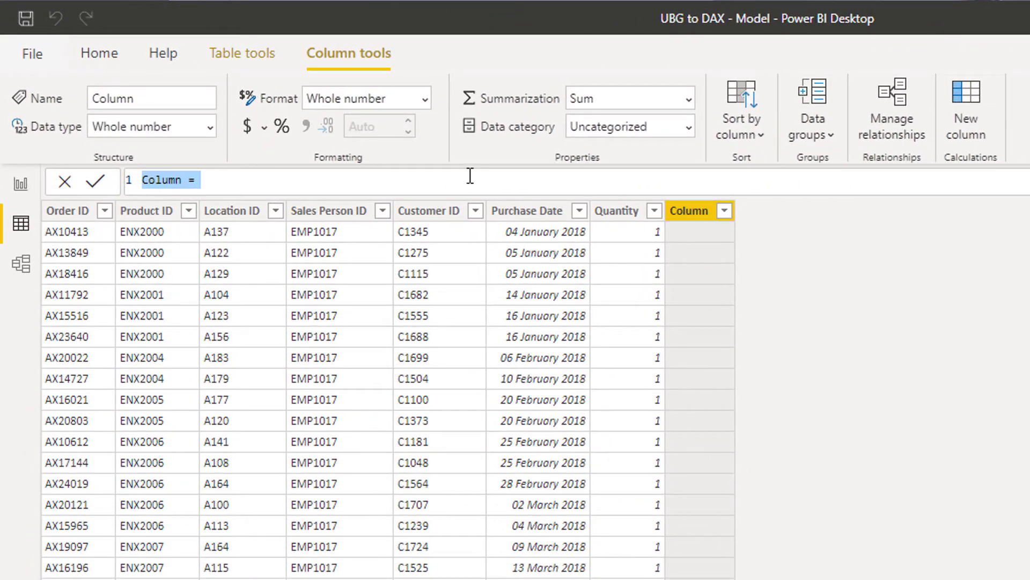
type("Reve")
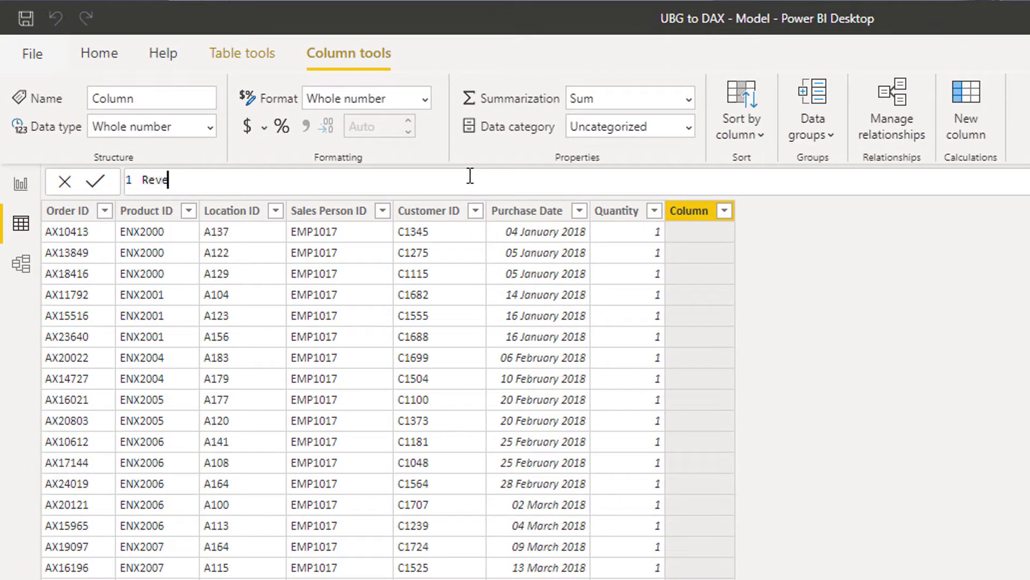
type("nue =")
key("BackSpace")
key("BackSpace")
key("BackSpace")
key("BackSpace")
key("BackSpace")
key("BackSpace")
key("BackSpace")
key("BackSpace")
key("BackSpace")
key("BackSpace")
Define the new Sales column as Prices = RELATED( Products[Current Price] ).
type("PRI")
key("BackSpace")
key("BackSpace")
type("rices = REL")
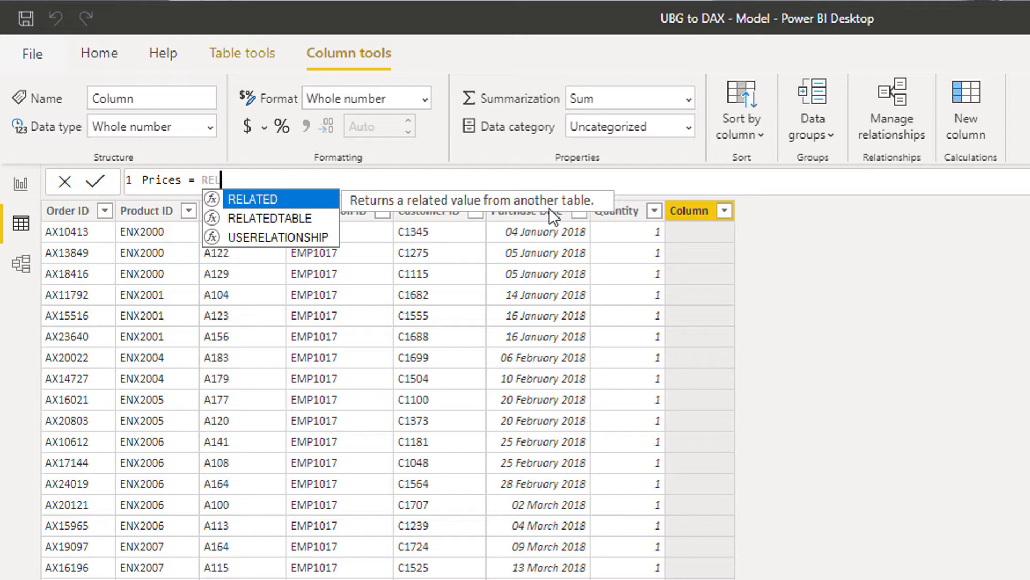
key("Tab")
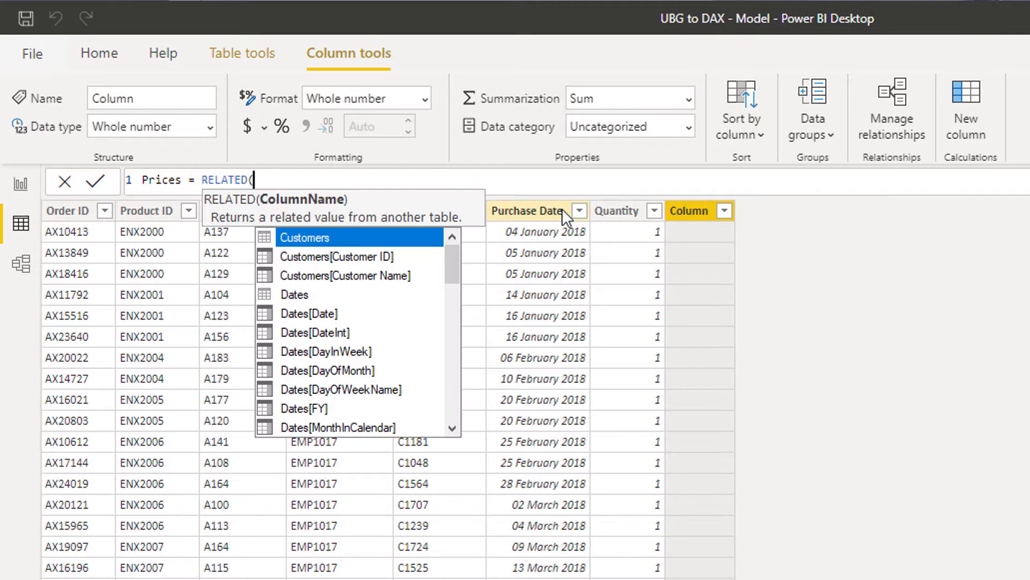
type("Curr")
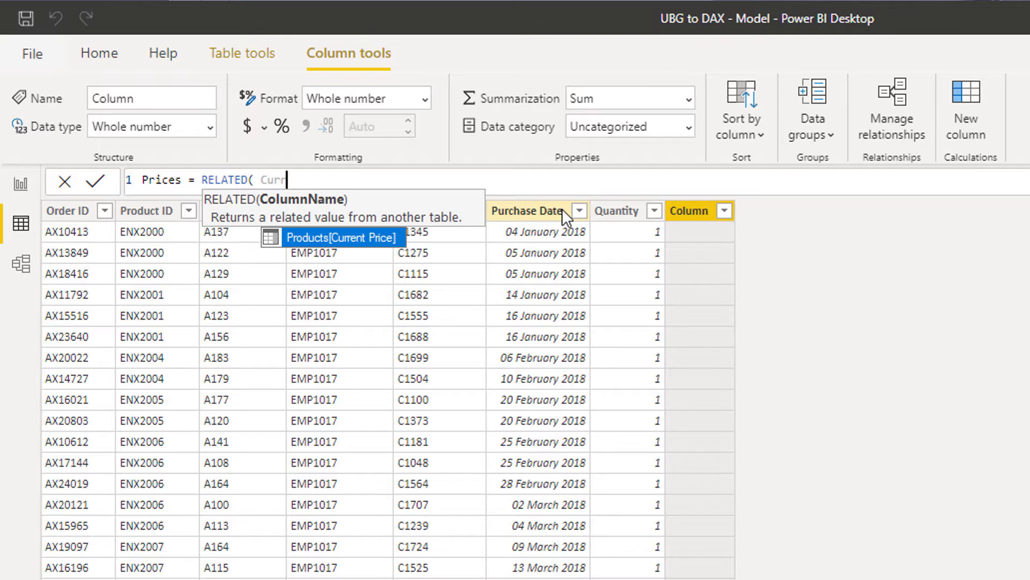
key("Tab")
type(")")
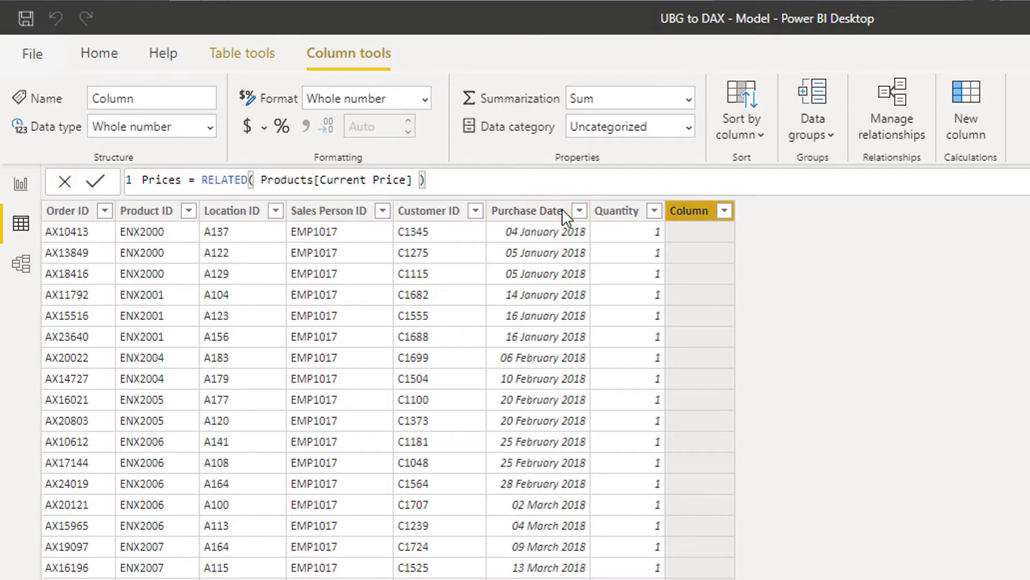
key("Return")
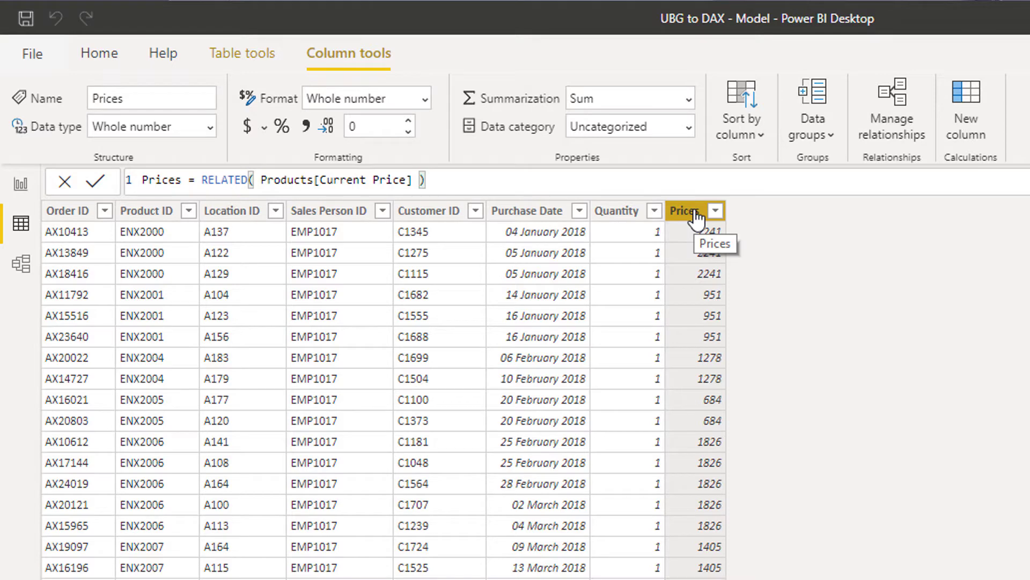
Add another calculated column to the Sales table with the formula Revenu = Sales[Prices] * Sales[Quantity].
left_click(958, 104)
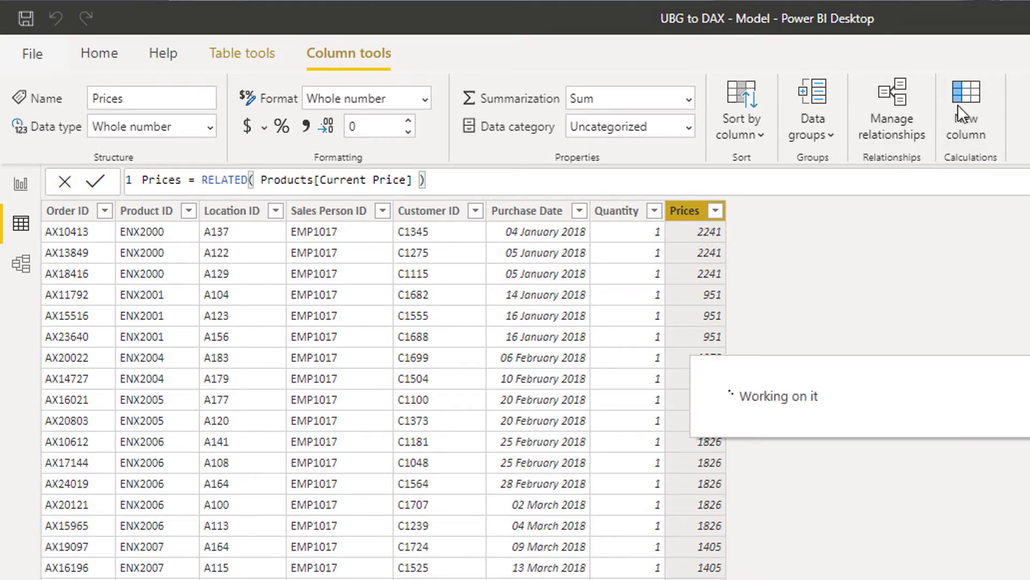
type("Revenu")
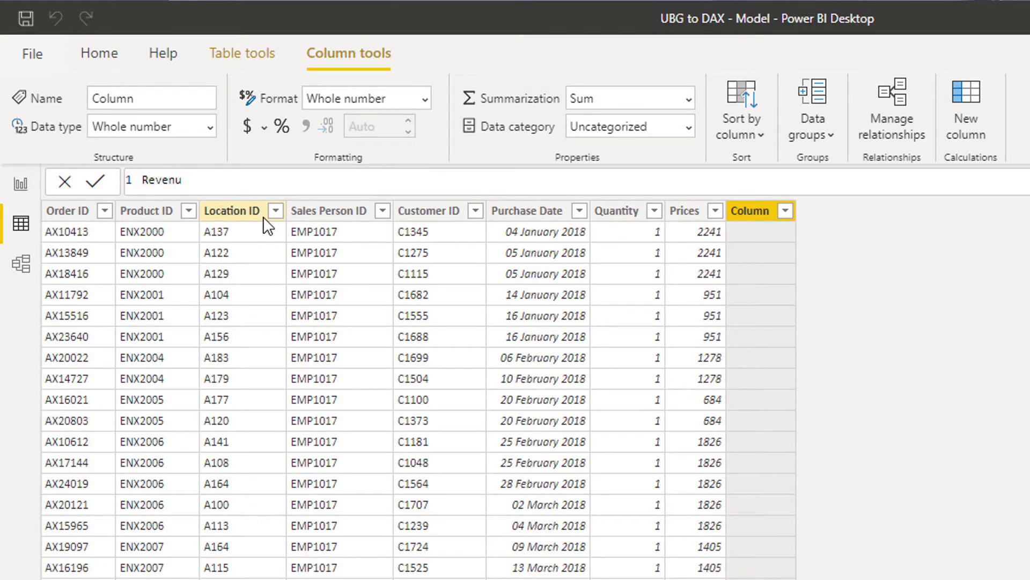
type(" = Pric")
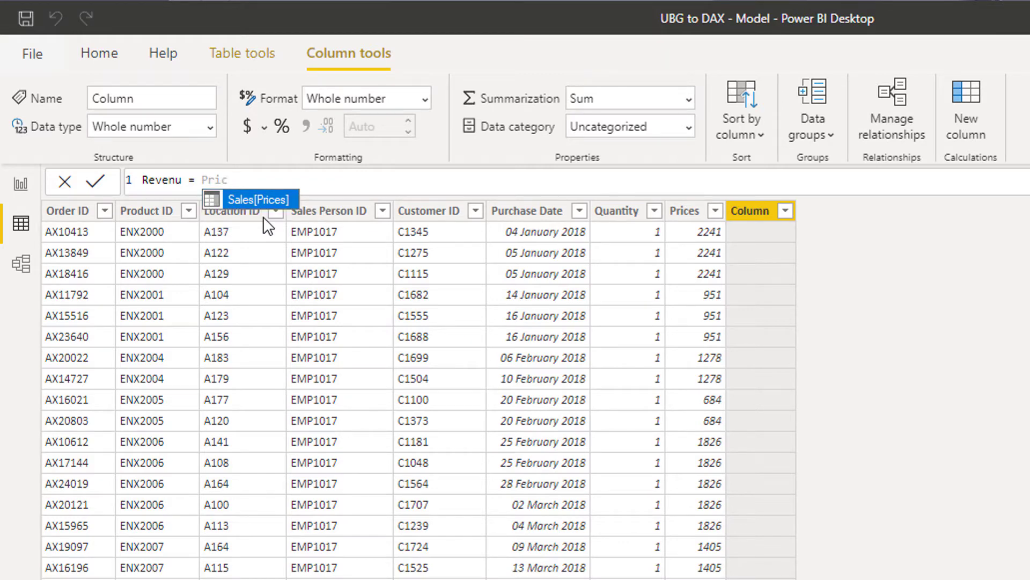
key("Tab")
type("*")
type(" Sales[Qua")
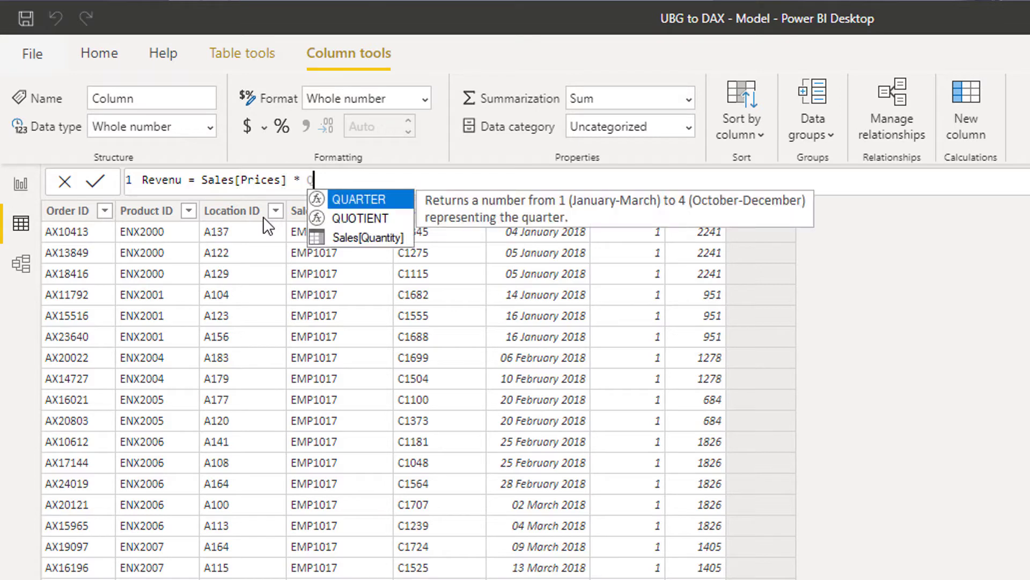
key("Tab")
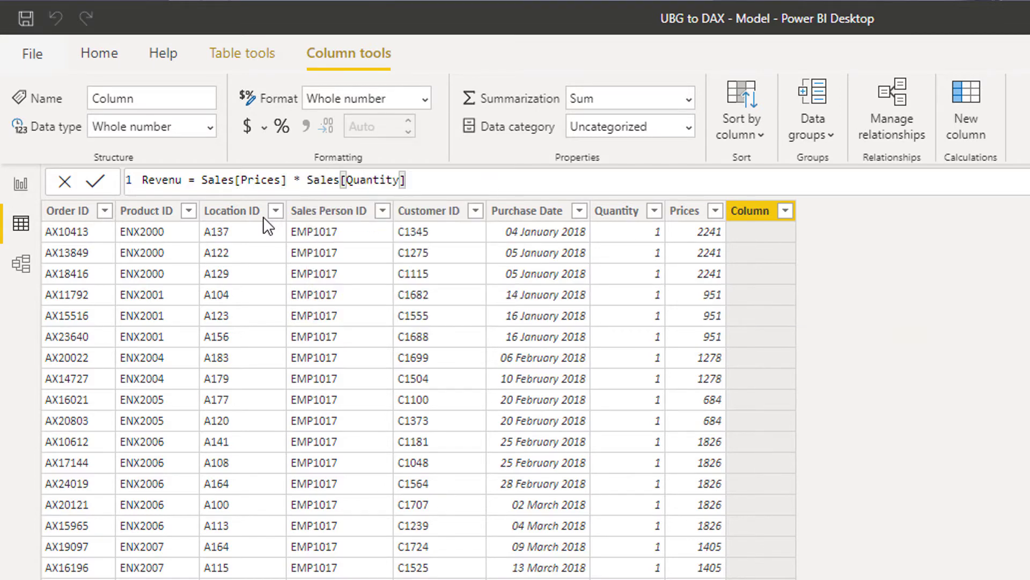
key("Return")
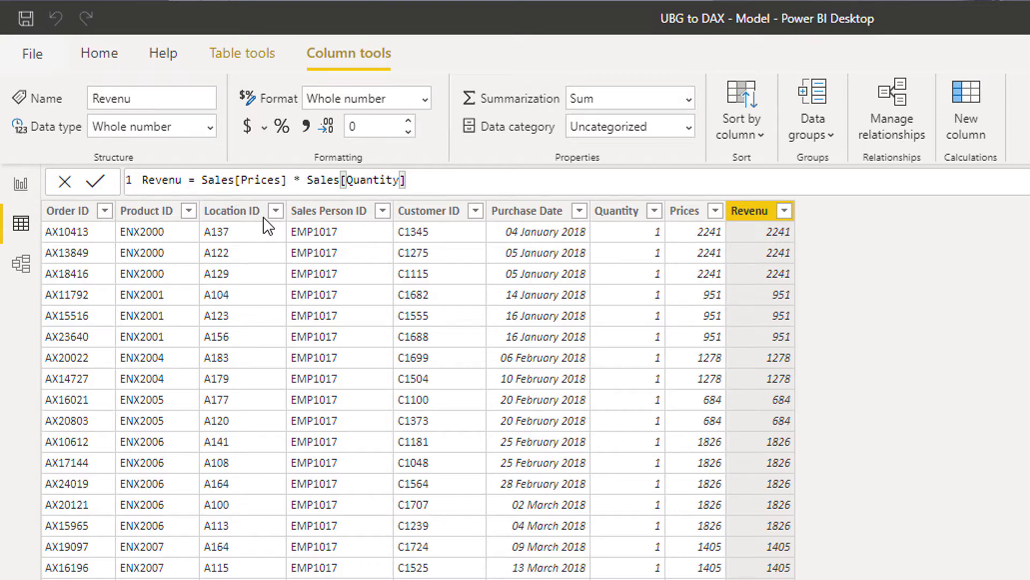
Correct the name of the Revenu column to Revenue in its formula.
left_click(183, 182)
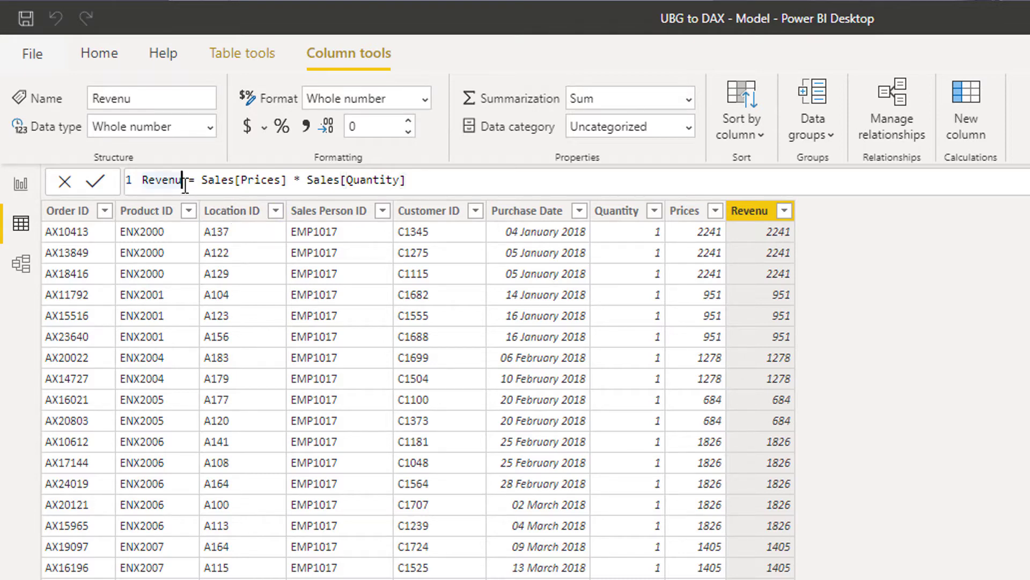
type("e")
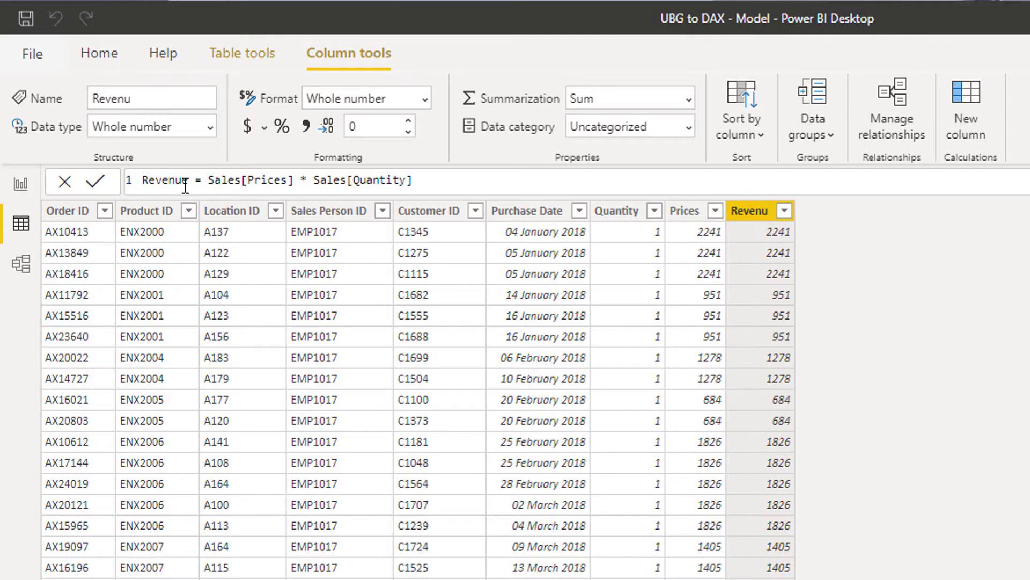
key("Return")
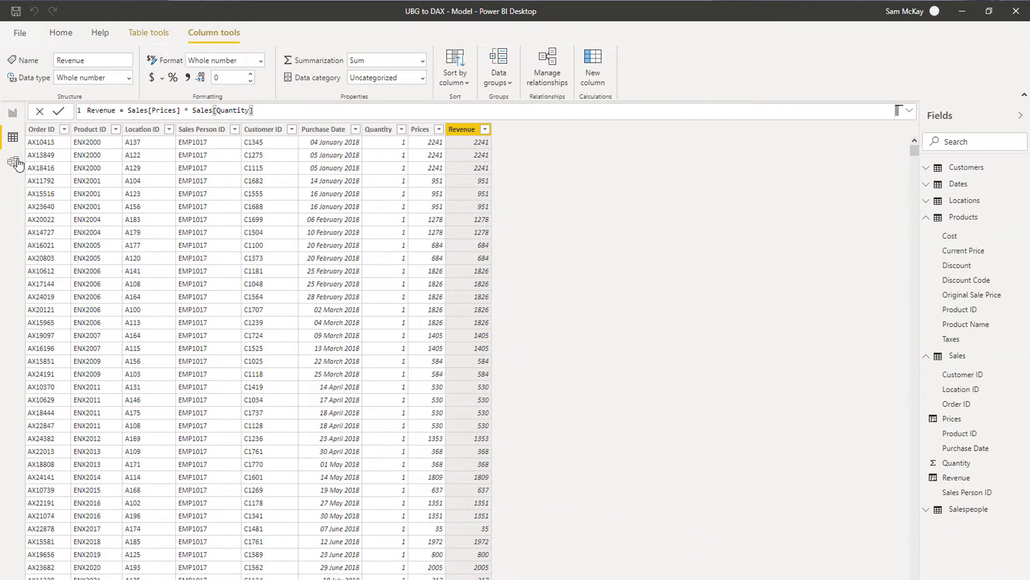
Review the relationships between the Sales table and its lookup tables, and return to the report page.
left_click(14, 162)
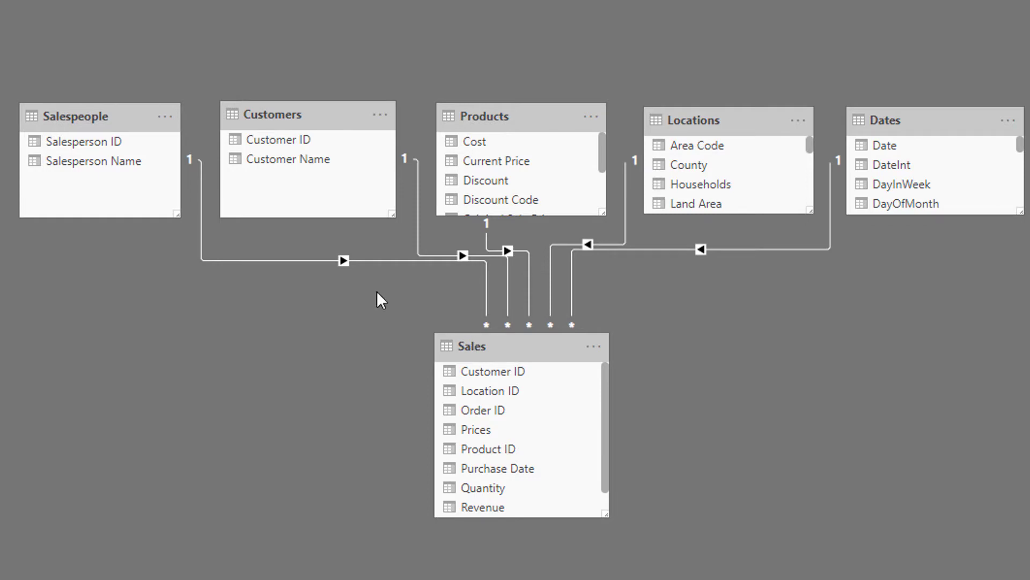
left_click(16, 115)
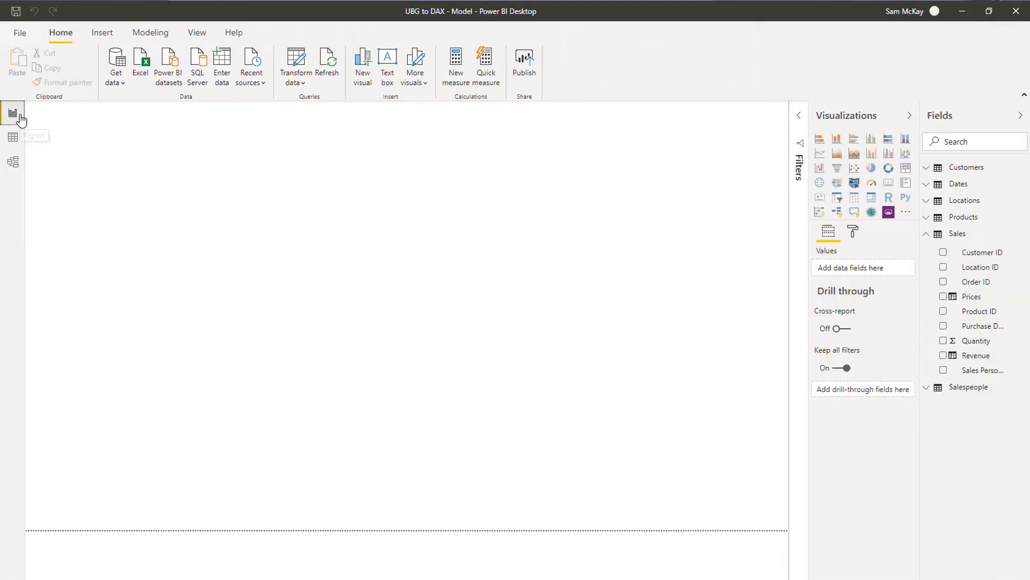
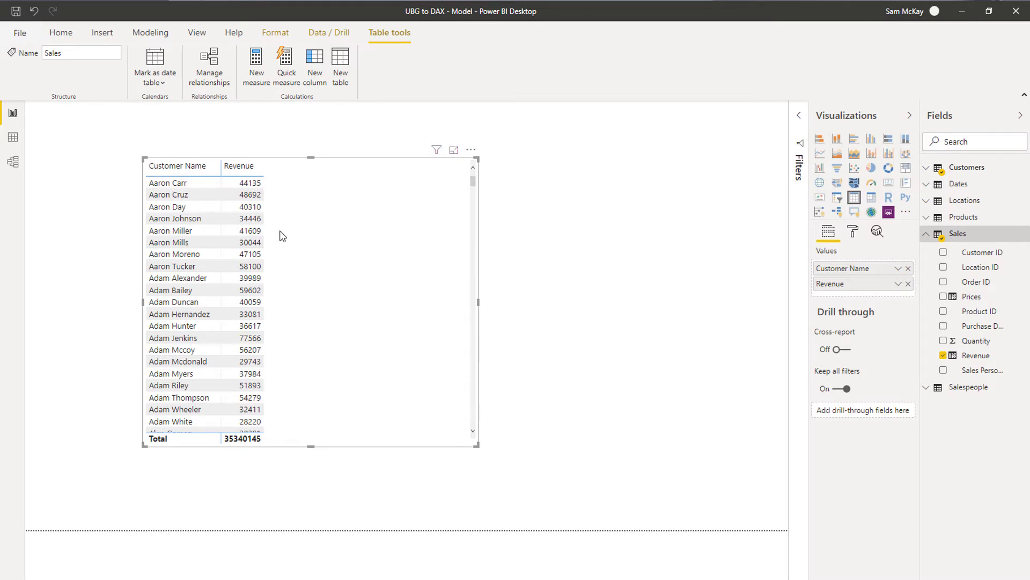
Create a new measure in the Sales table named Total Sales, with its formula starting on a second line.
left_click(970, 355)
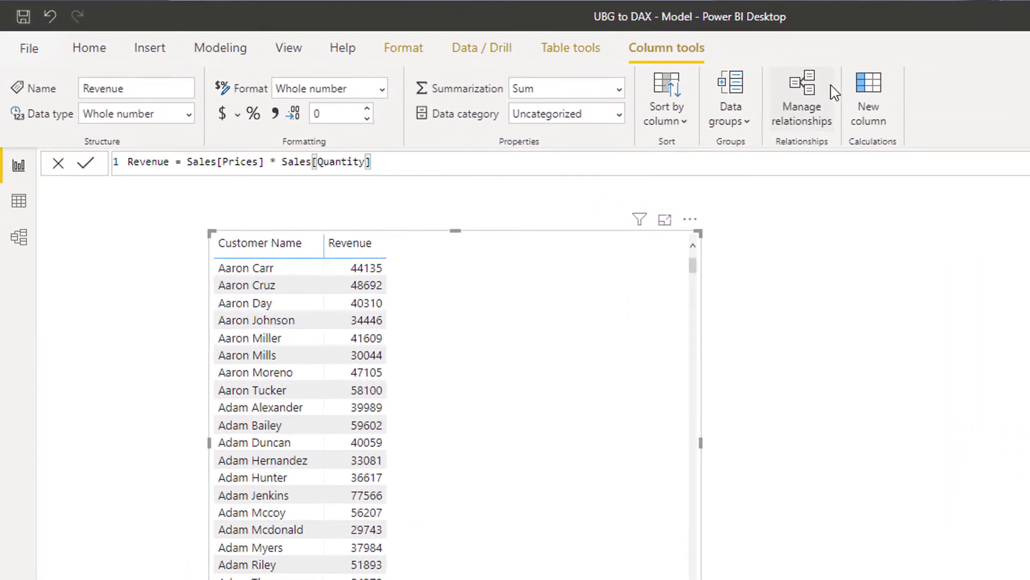
left_click(76, 52)
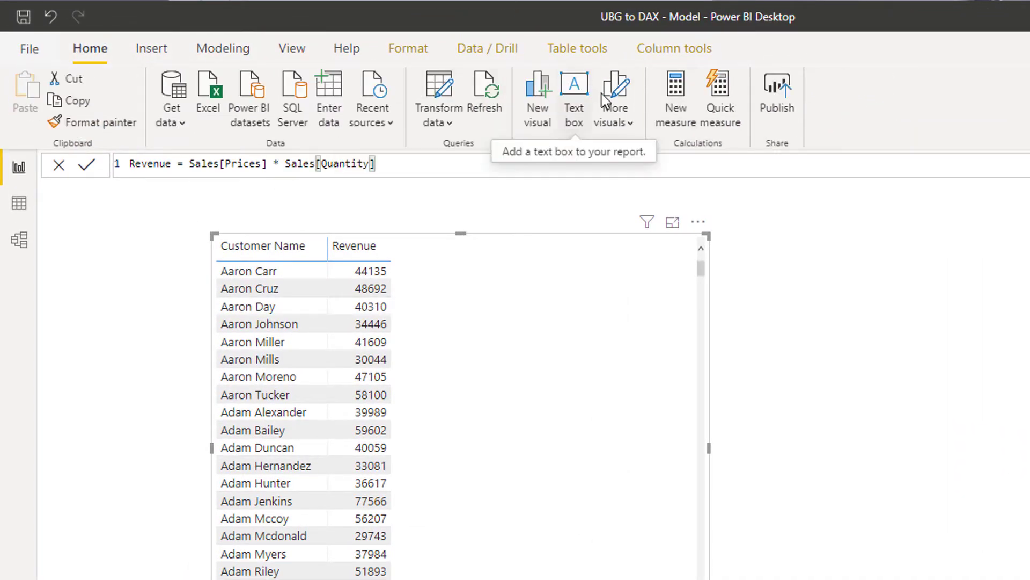
left_click(677, 111)
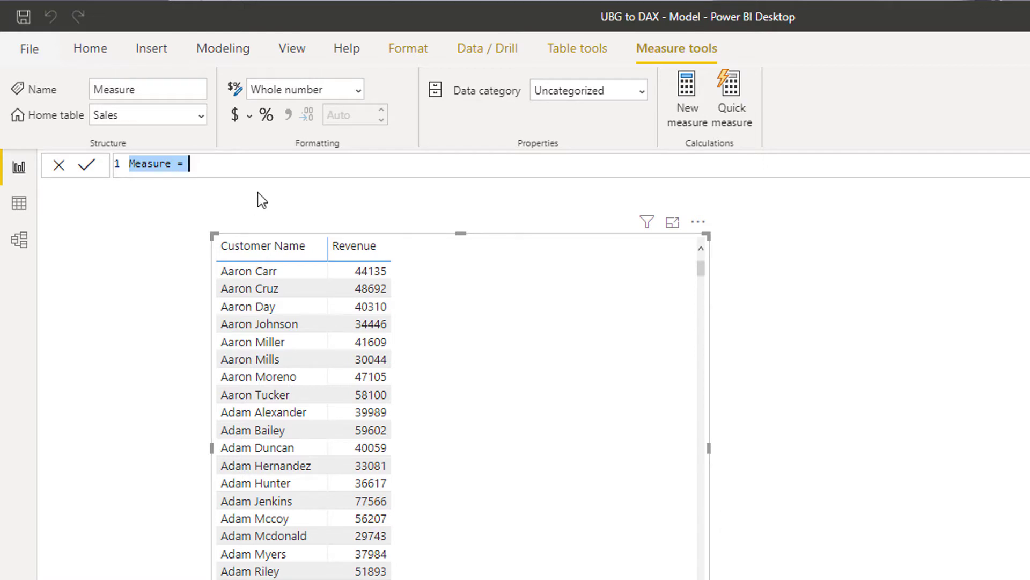
type("Total S")
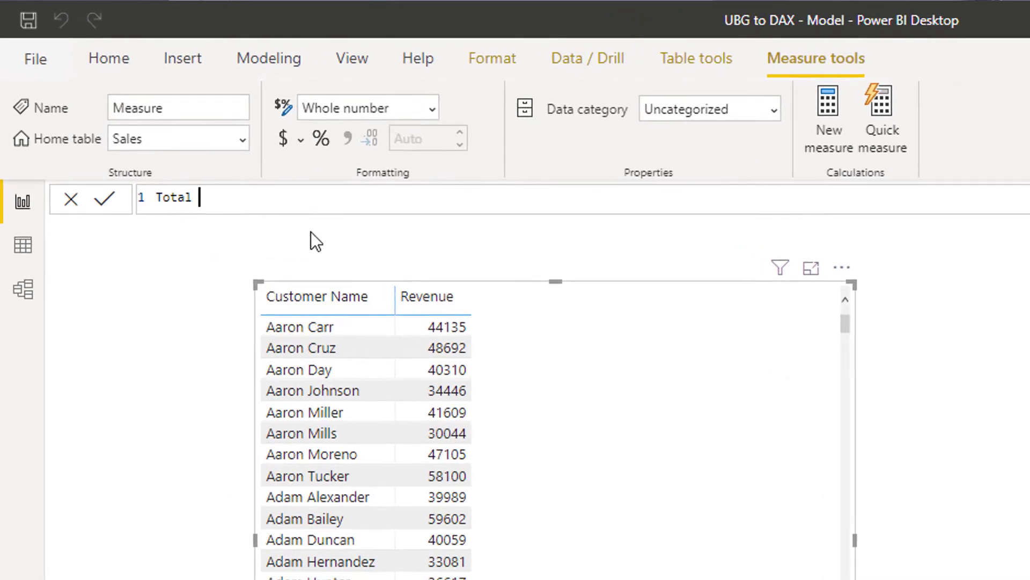
type("ales =")
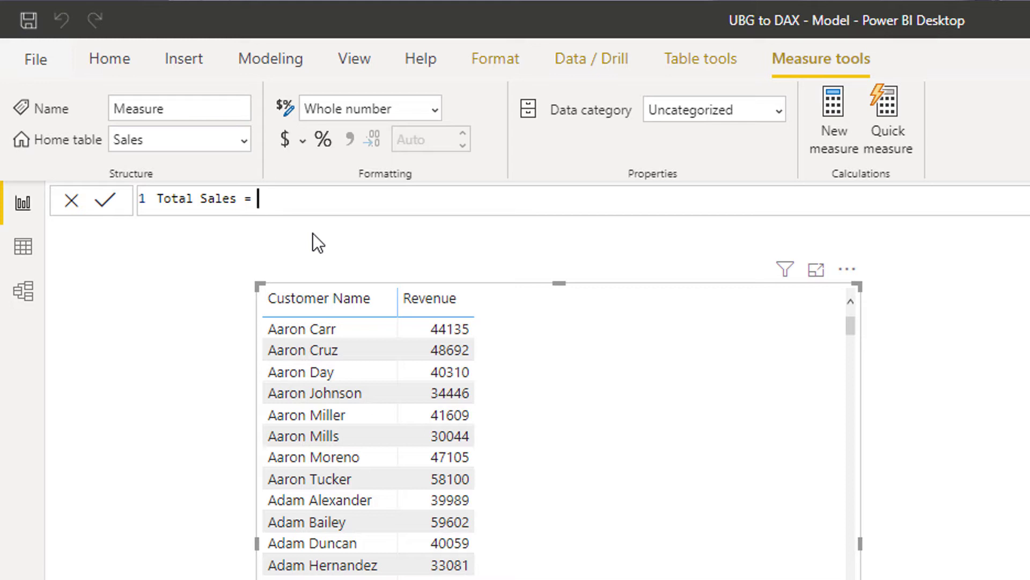
key("shift+Return")
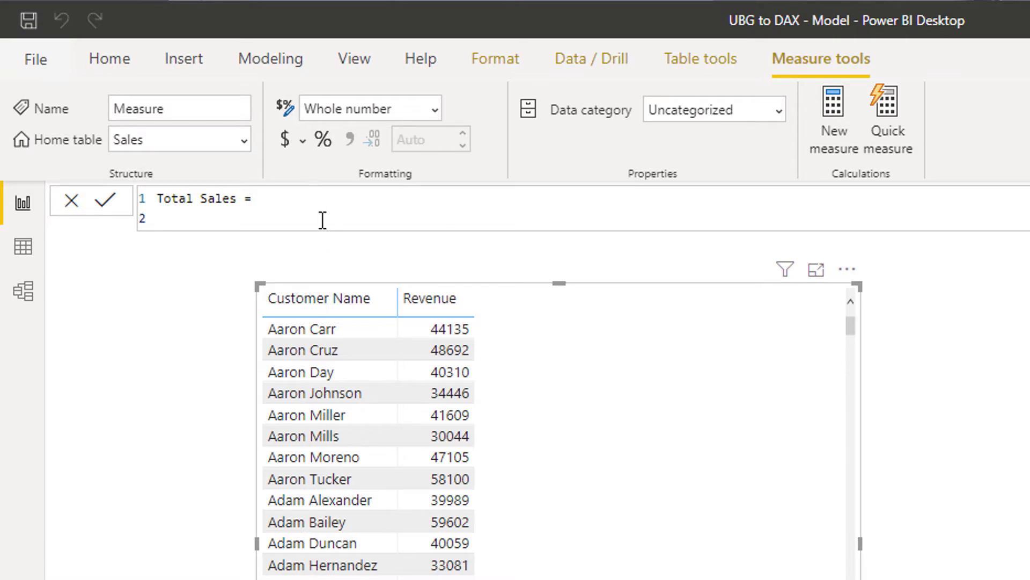
Begin the Total Sales formula with SUMX, using the Sales table as its first argument.
type("SUMX")
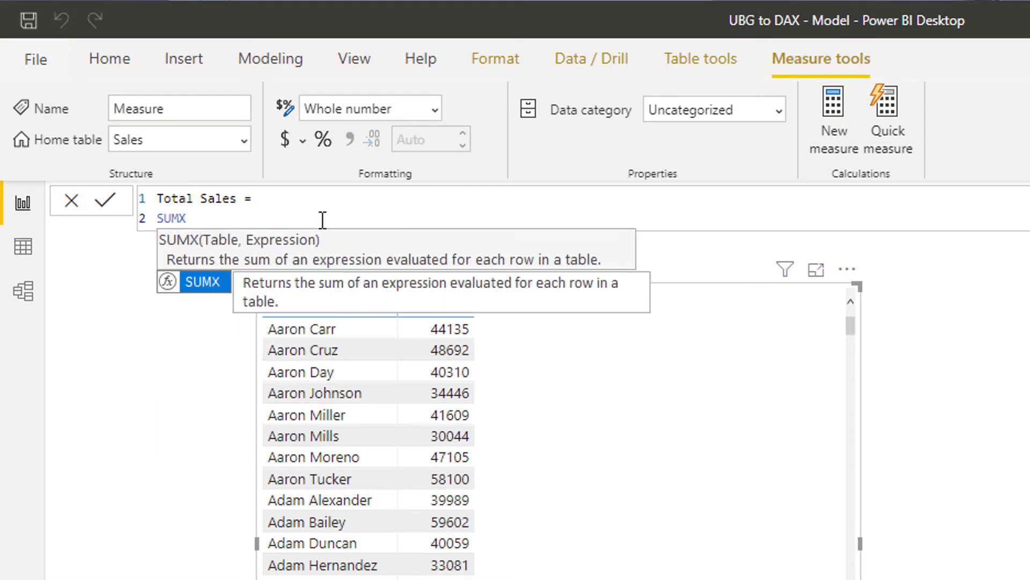
type("(")
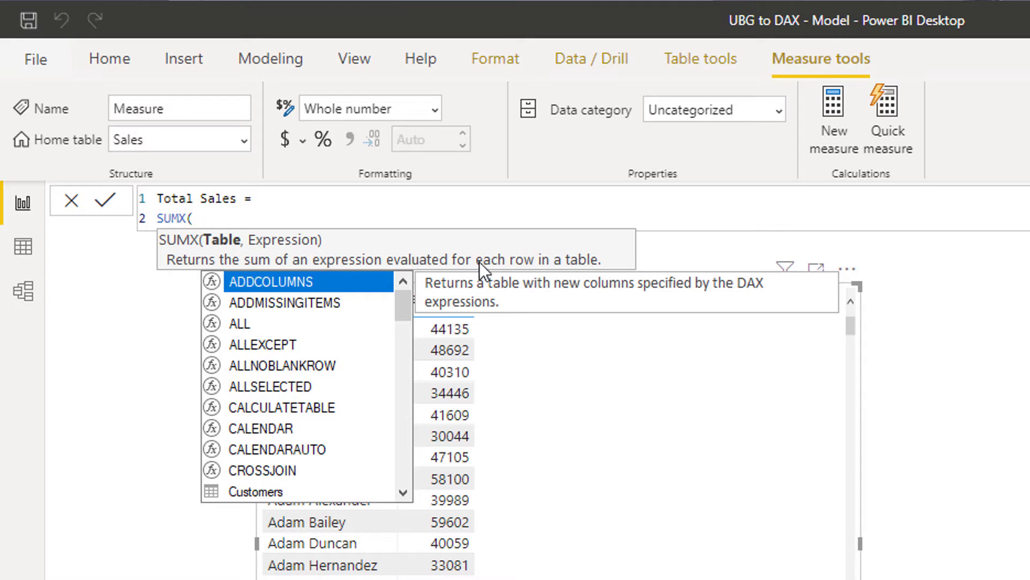
type("Sale")
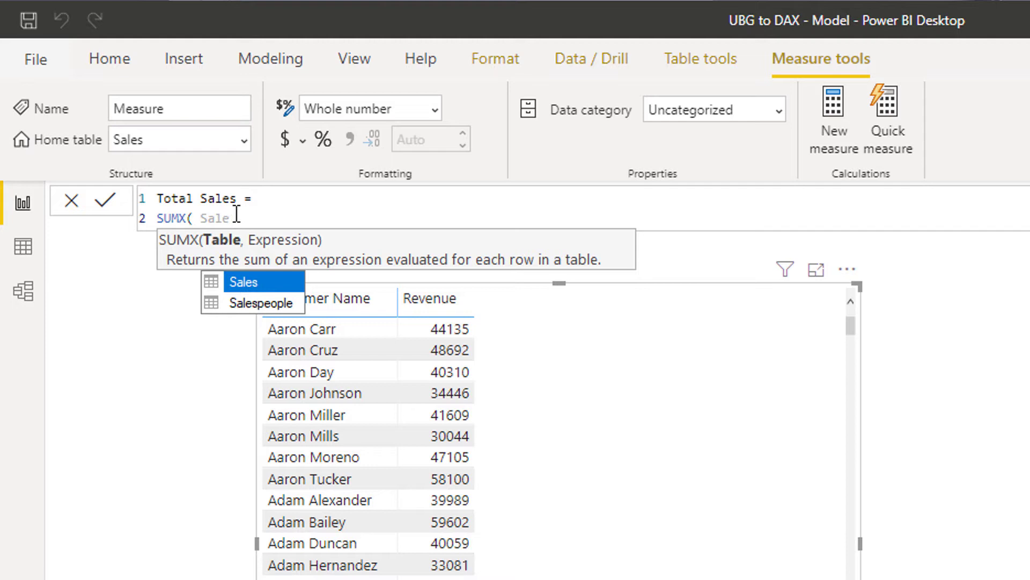
key("Tab")
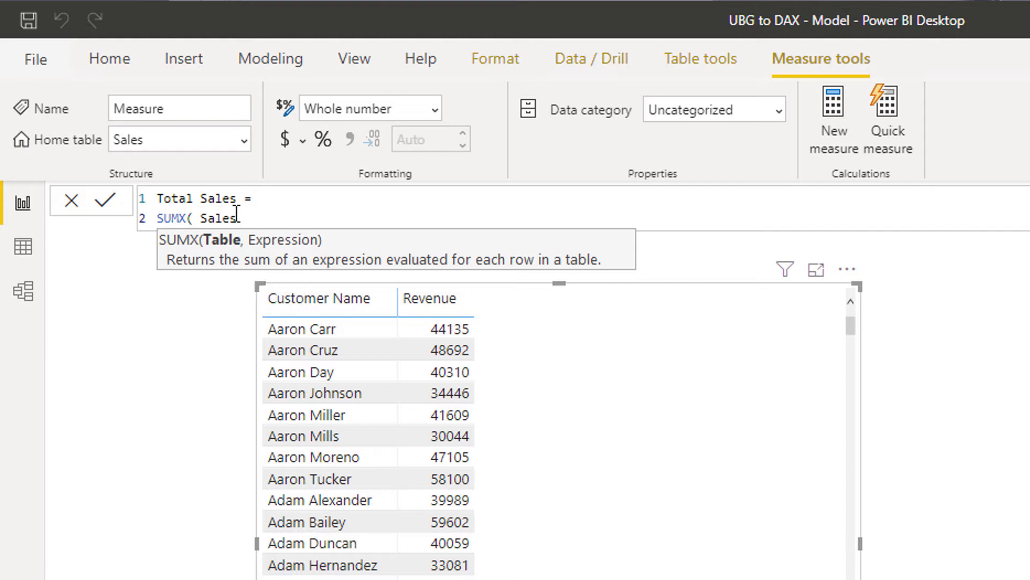
type(",")
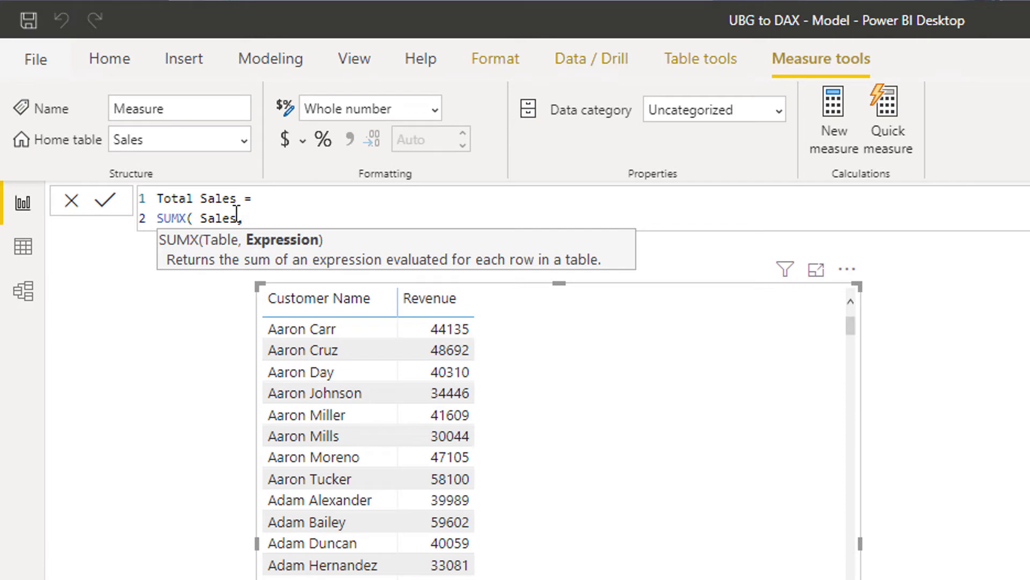
Complete the SUMX expression with Sales[Quantity] * RELATED( Products[Current Price] ) and commit the measure.
type(" Sales[Quantity")
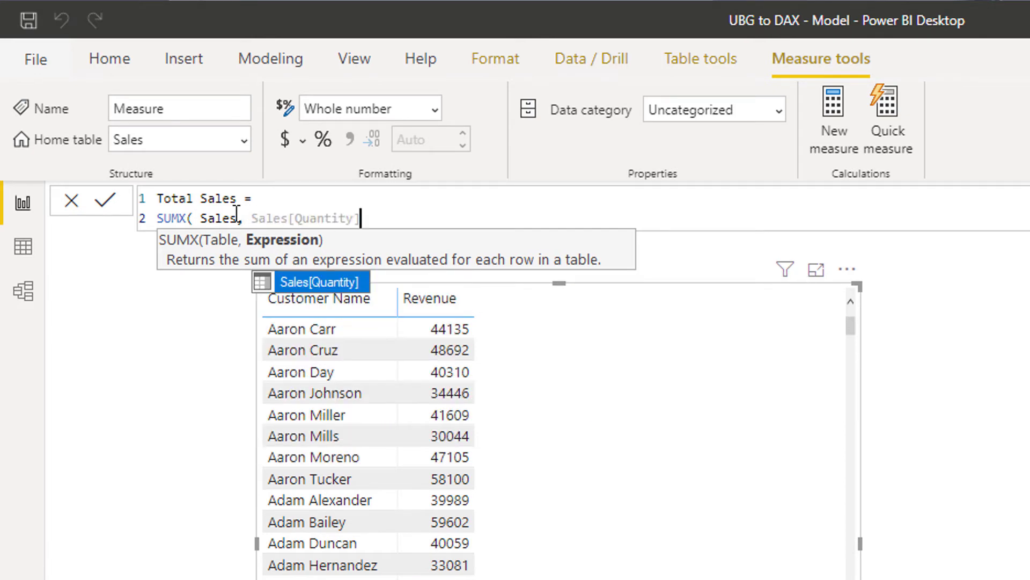
key("Tab")
type("*")
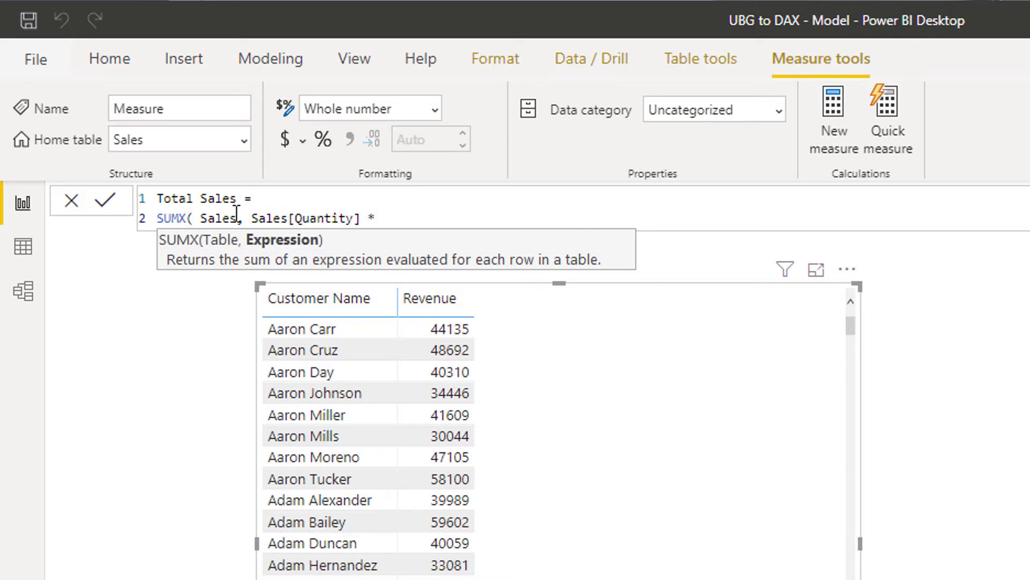
type(" RELAT")
key("Tab")
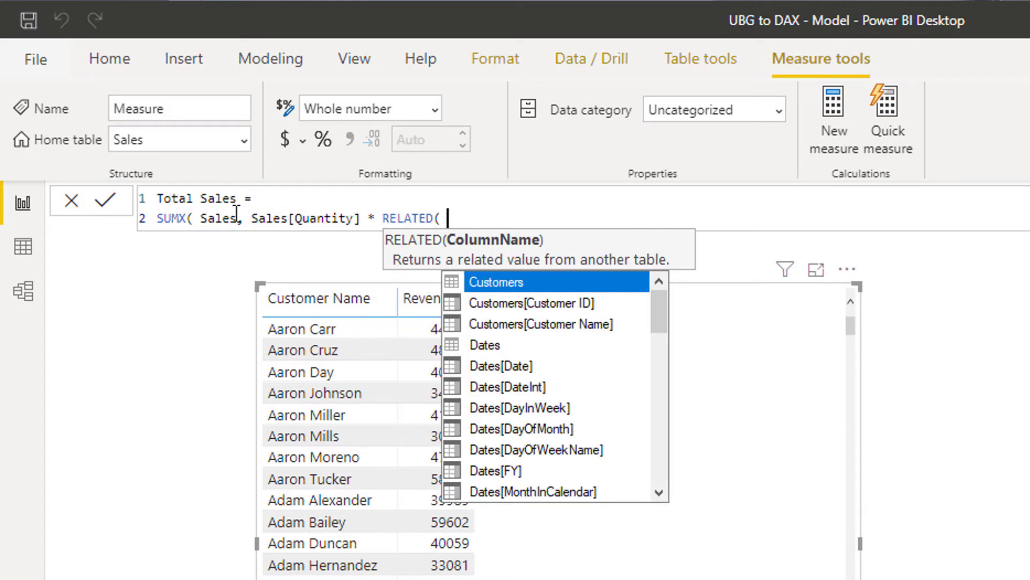
type("Cur")
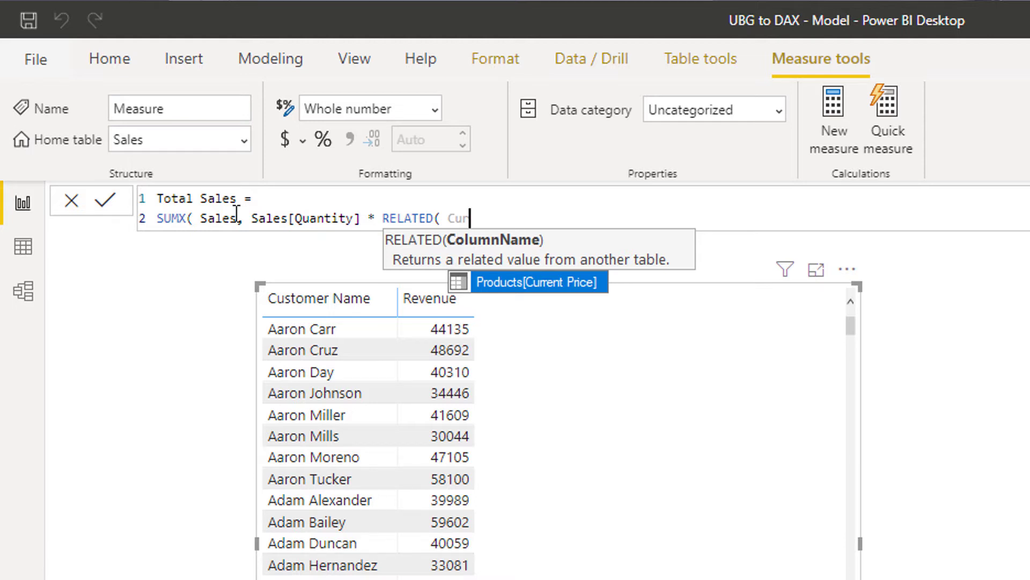
key("Tab")
type(")")
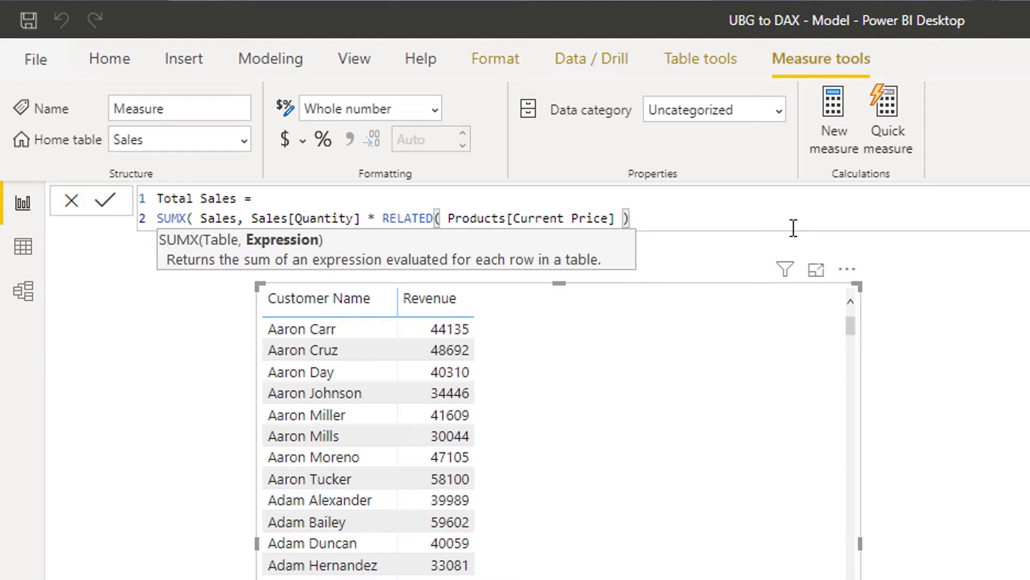
key("Return")
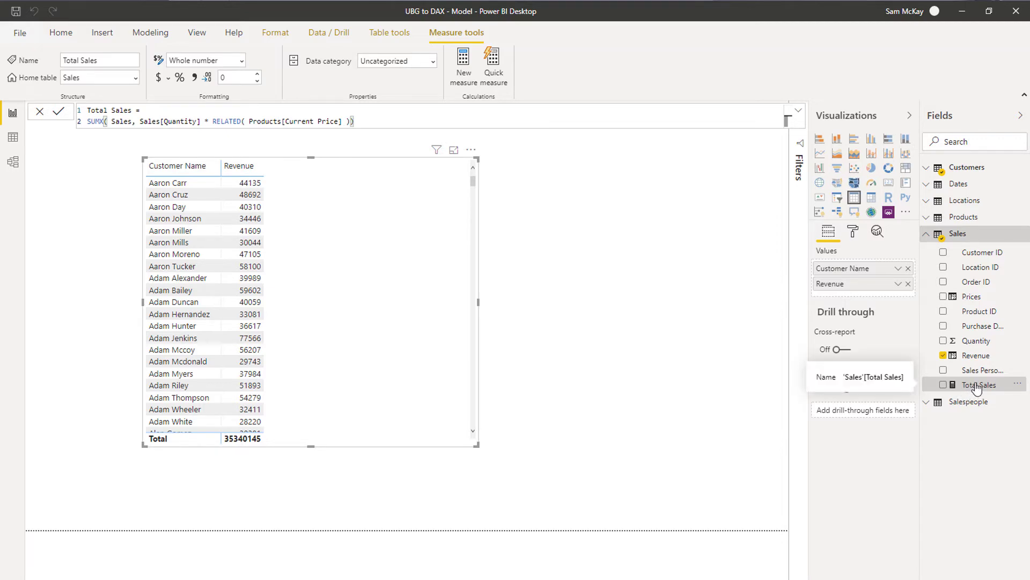
Add the Total Sales measure to the customer table visual and remove the Revenue column from it.
left_click_drag(976, 386, 392, 277)
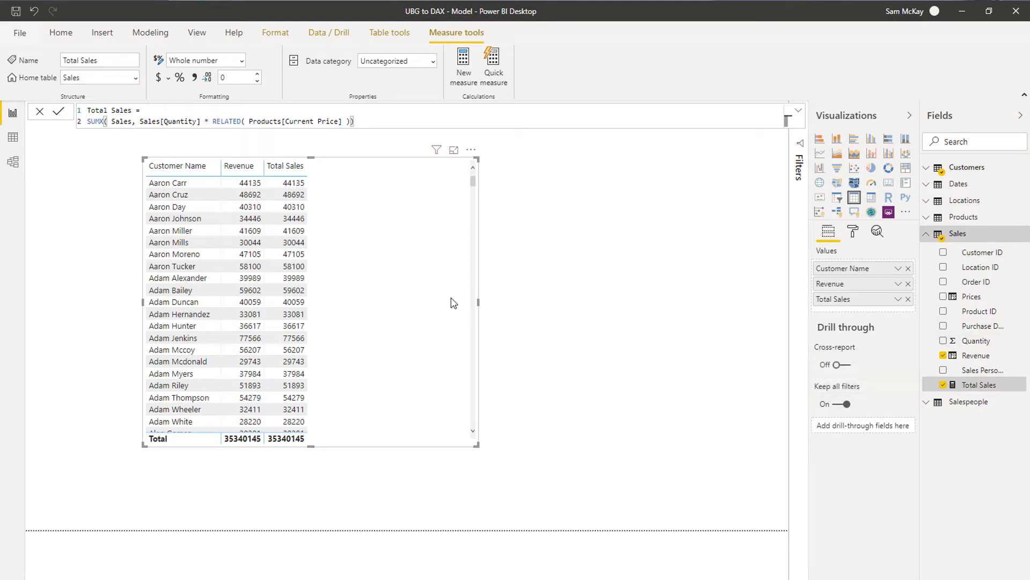
left_click(908, 283)
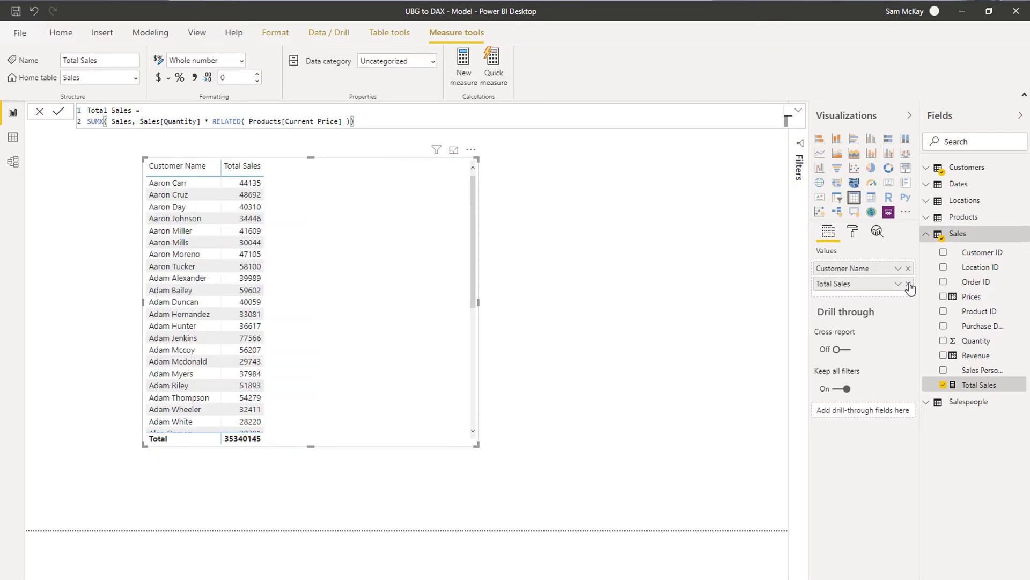
Delete the Revenue and Prices calculated columns from the Sales table.
left_click(12, 137)
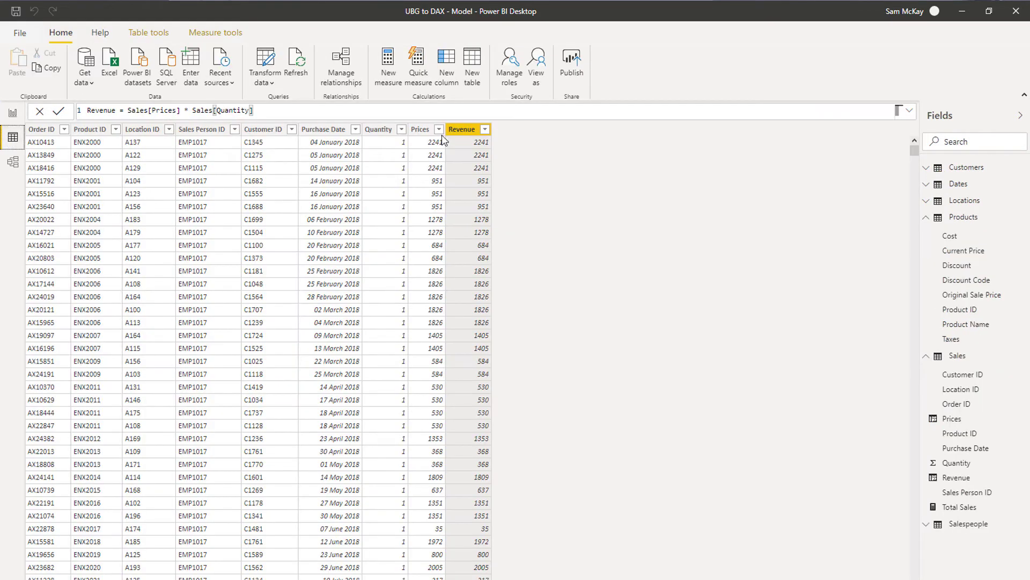
right_click(459, 130)
left_click(488, 323)
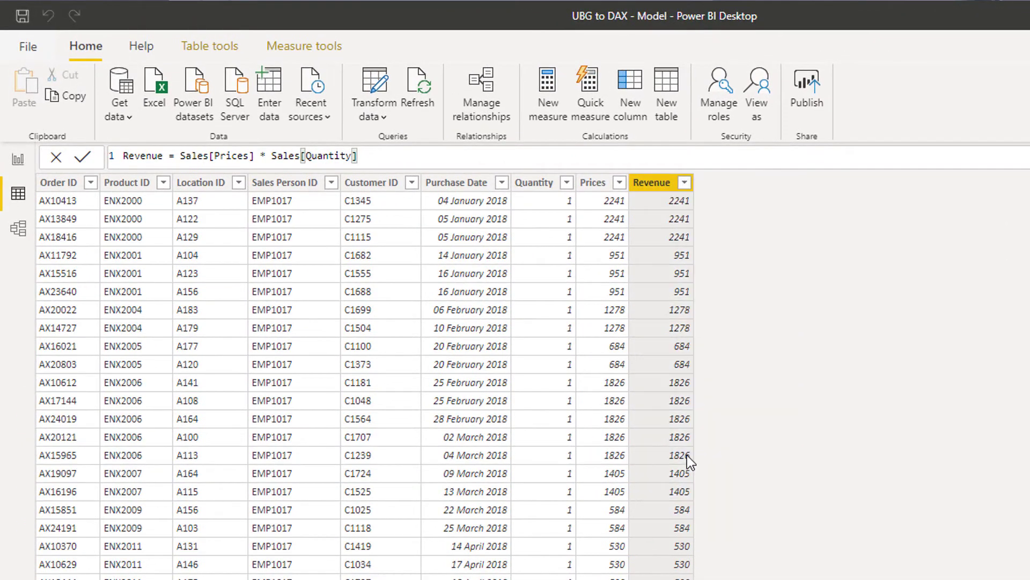
left_click(810, 473)
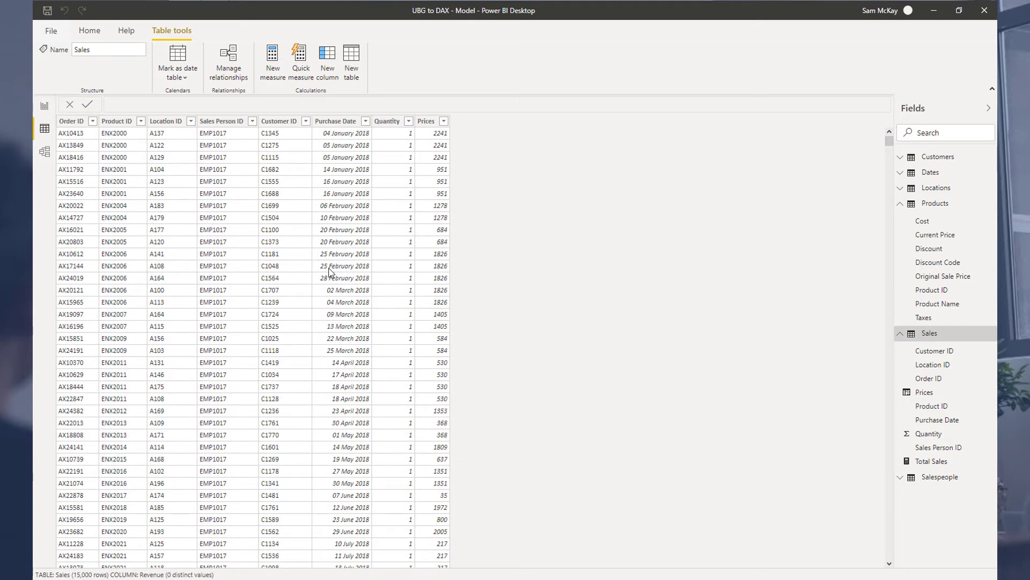
right_click(432, 125)
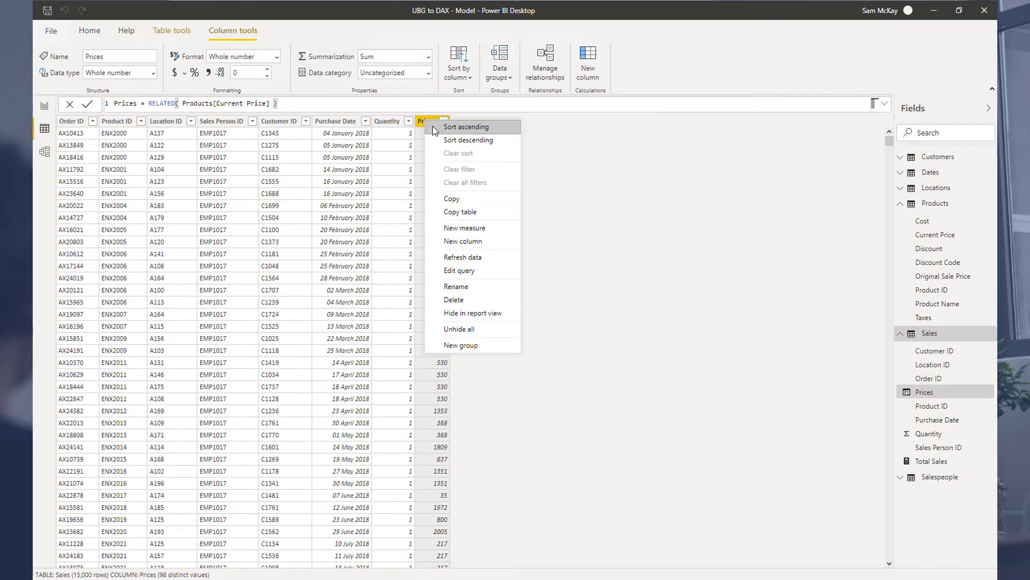
left_click(454, 300)
left_click(596, 310)
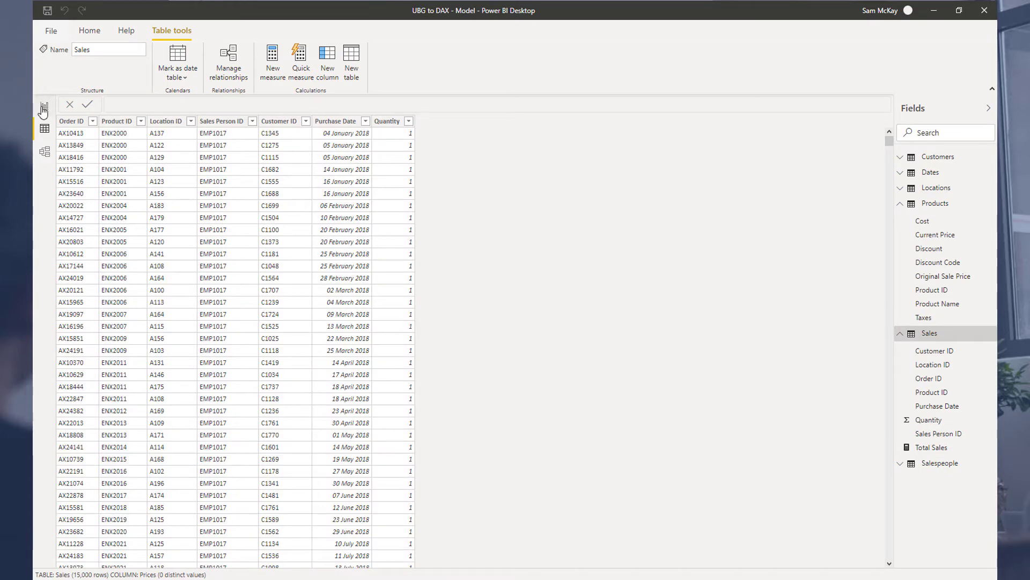
Add a Salesperson Name slicer beside the customer table on the report page and filter by the seventh salesperson.
left_click(44, 107)
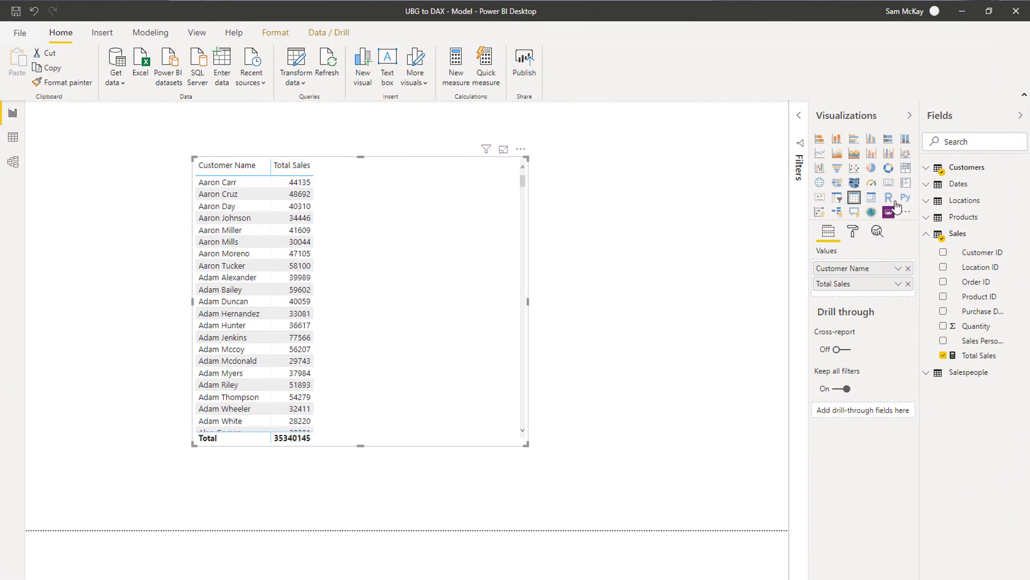
left_click_drag(441, 242, 412, 244)
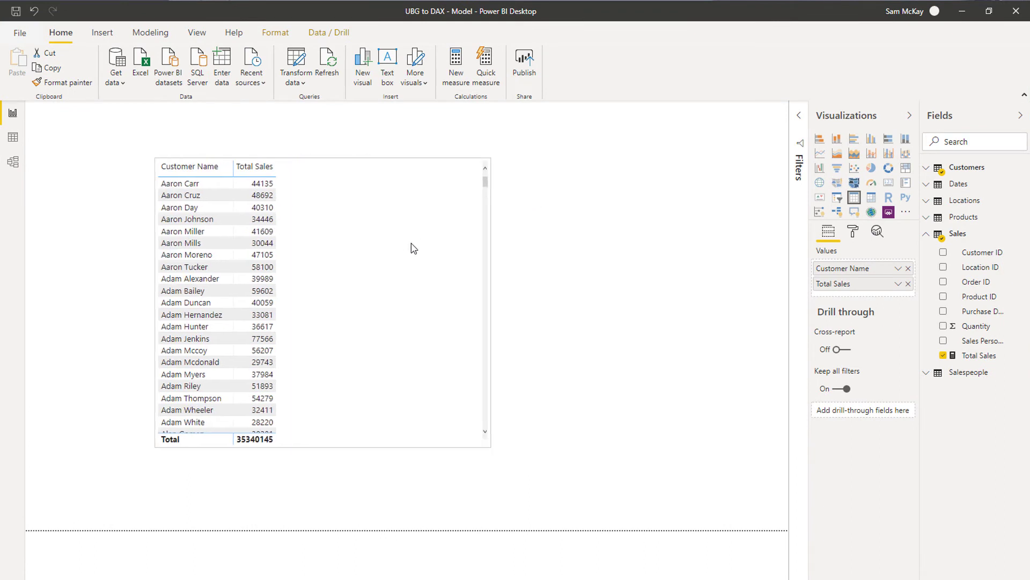
left_click(928, 374)
left_click_drag(989, 406, 694, 266)
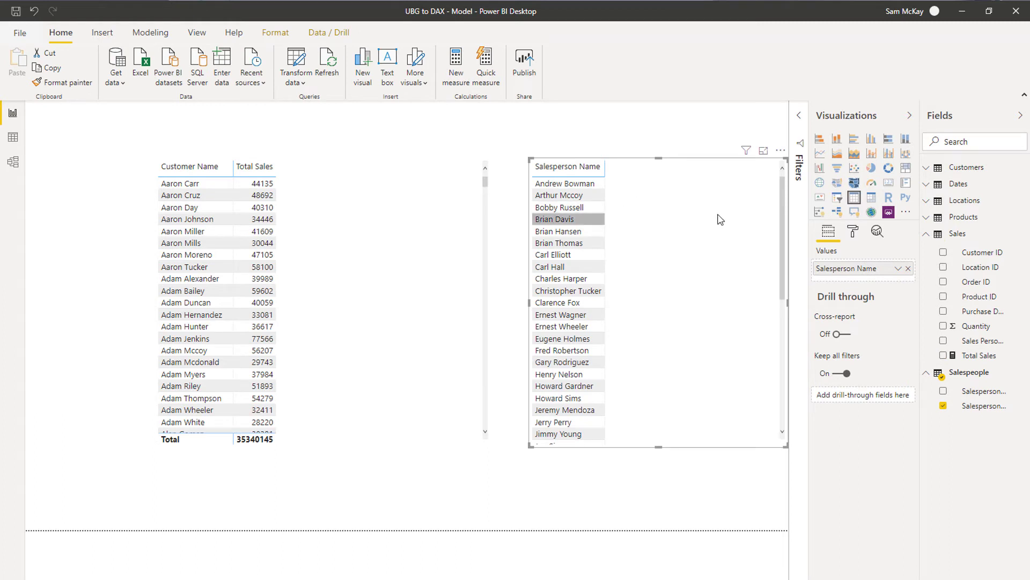
left_click(837, 198)
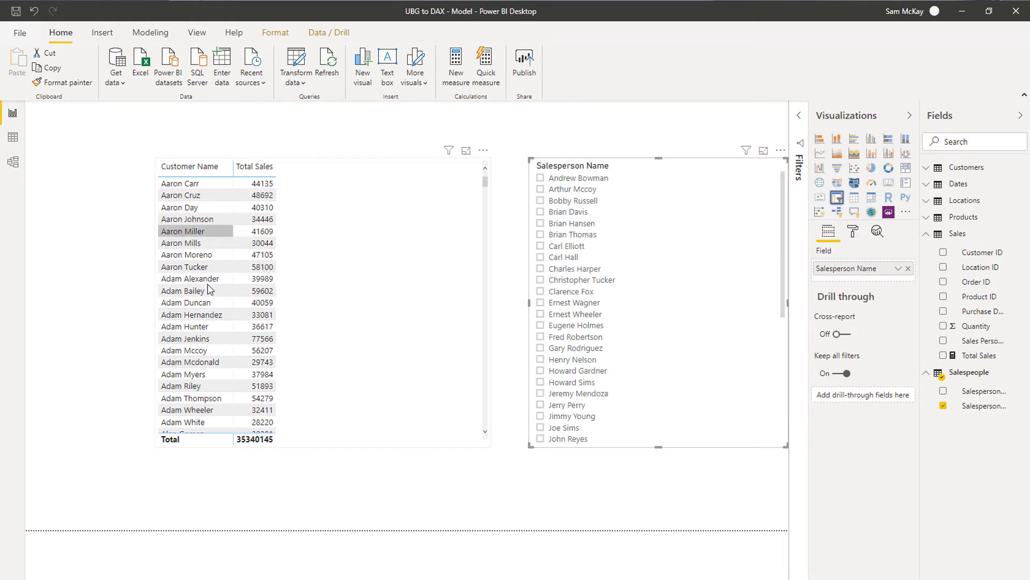
left_click(540, 246)
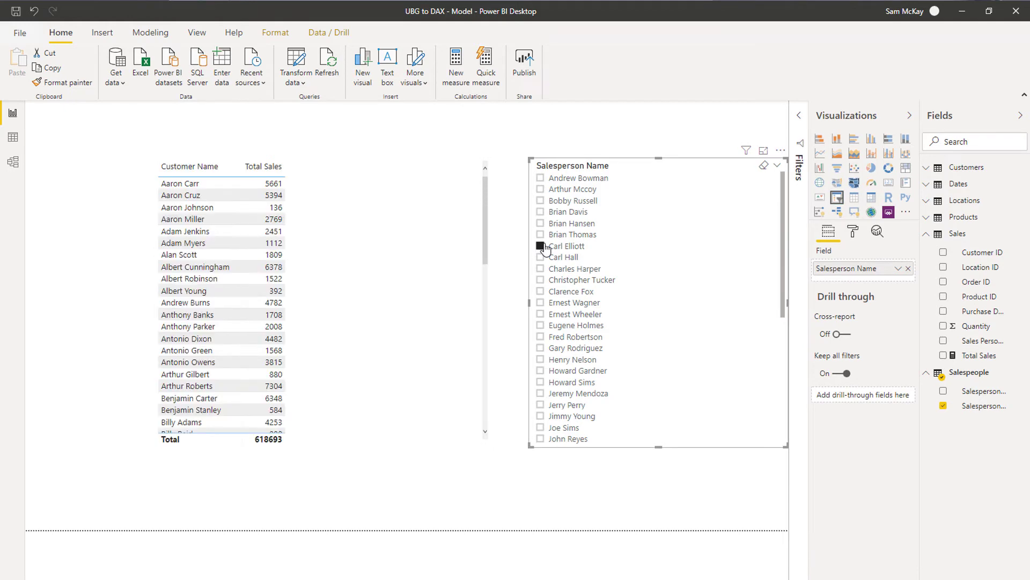
Sort the customer table by Total Sales in descending order and convert it to a stacked bar chart.
left_click(263, 168)
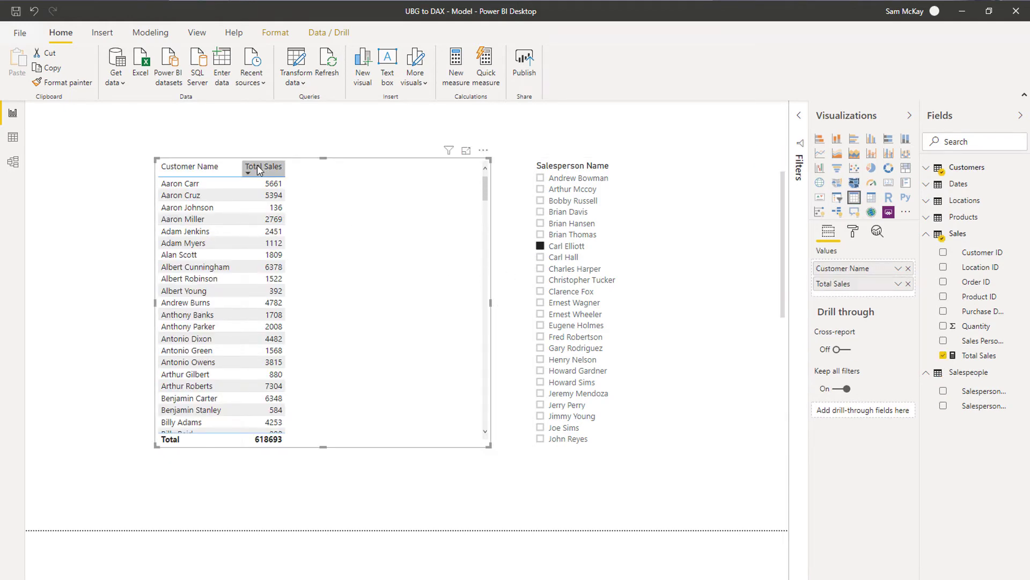
left_click(271, 170)
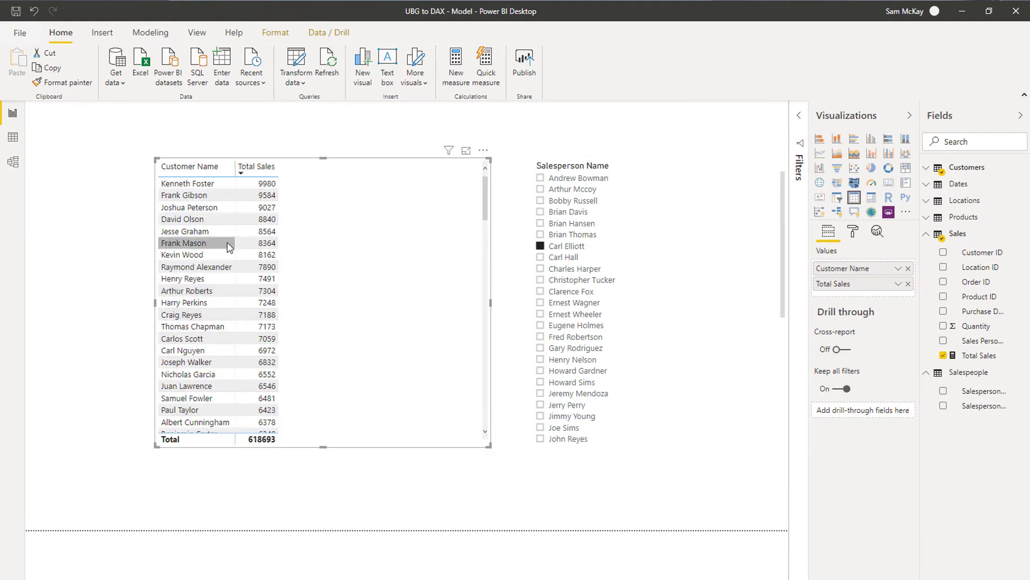
left_click(819, 138)
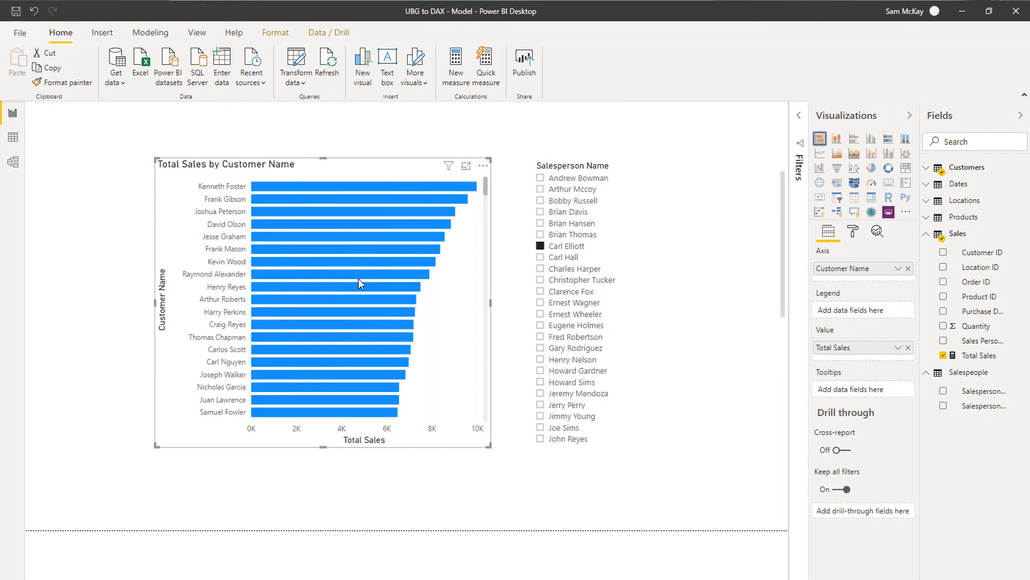
Filter the bar chart by the ninth and finally the thirteenth salesperson in the slicer.
left_click(540, 269)
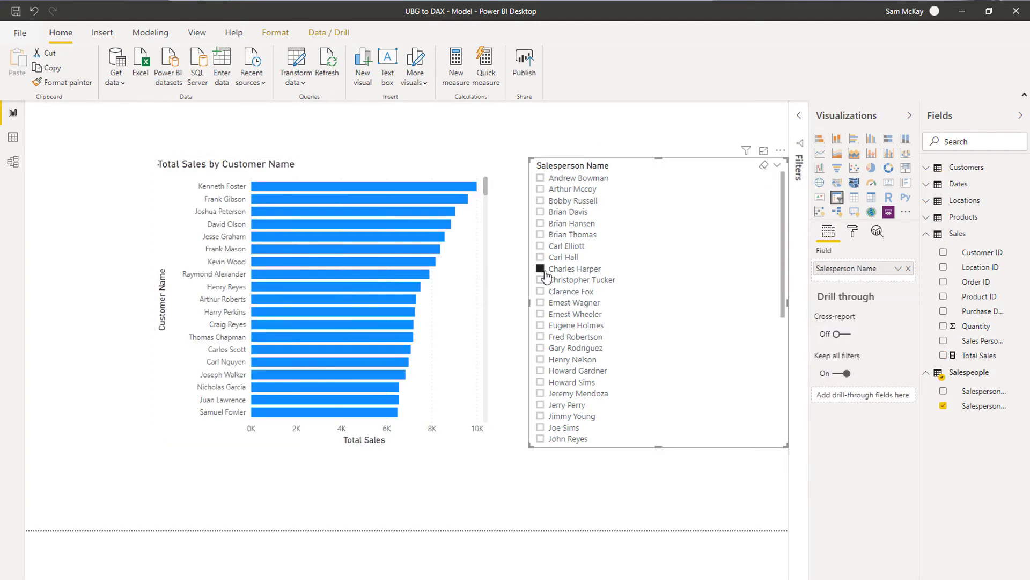
left_click(541, 313)
Review the Total Sales measure's formula and the relationships in the data model.
left_click(966, 356)
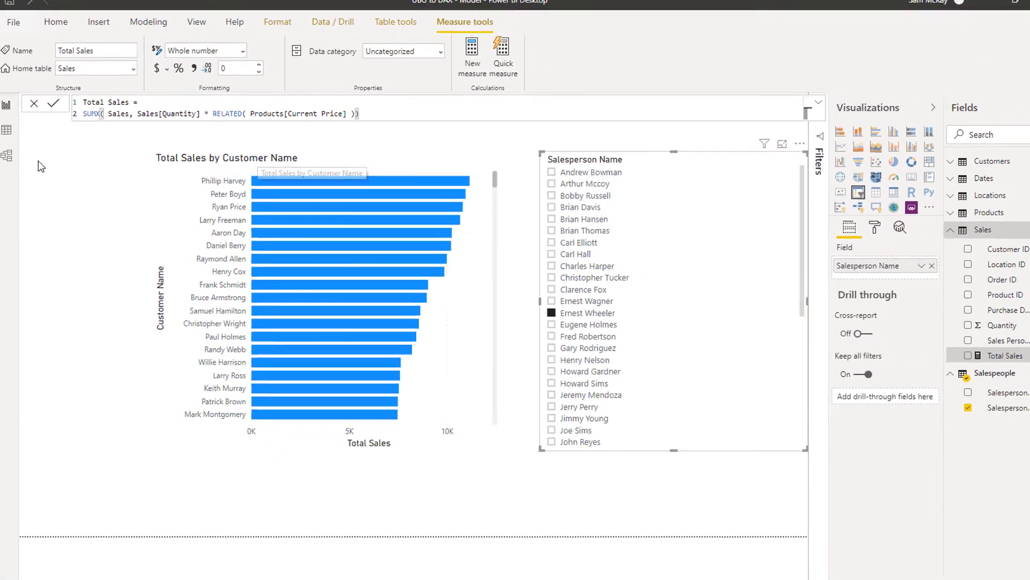
left_click(6, 155)
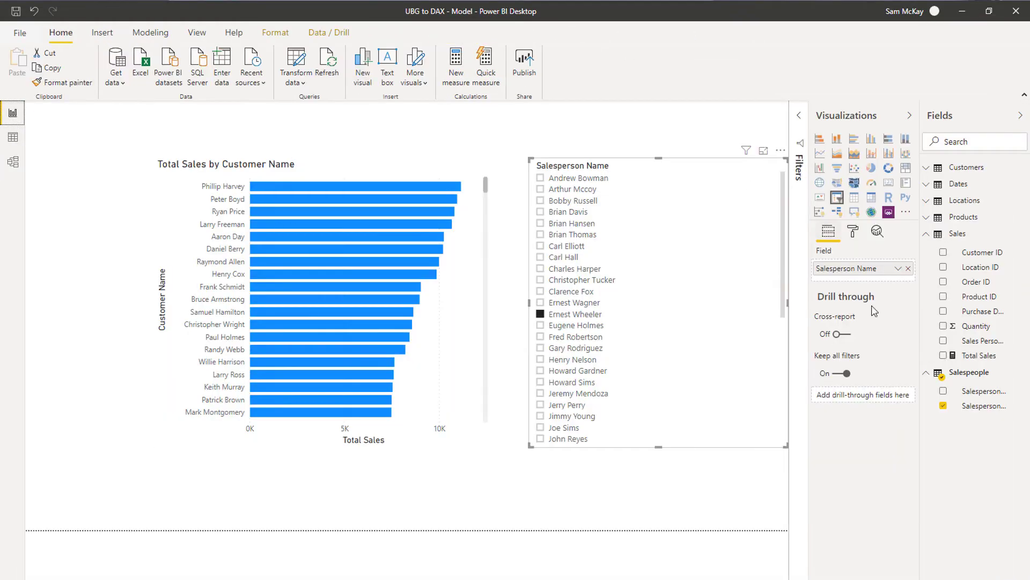
Review the Total Sales measure's formula and convert the Total Sales by Customer Name bar chart to a table.
left_click(968, 357)
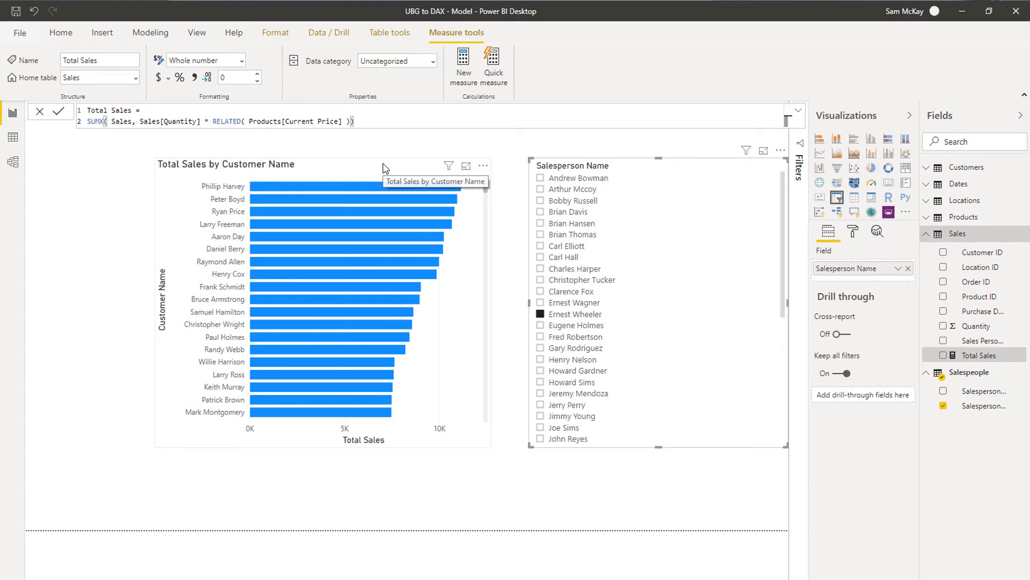
left_click(385, 168)
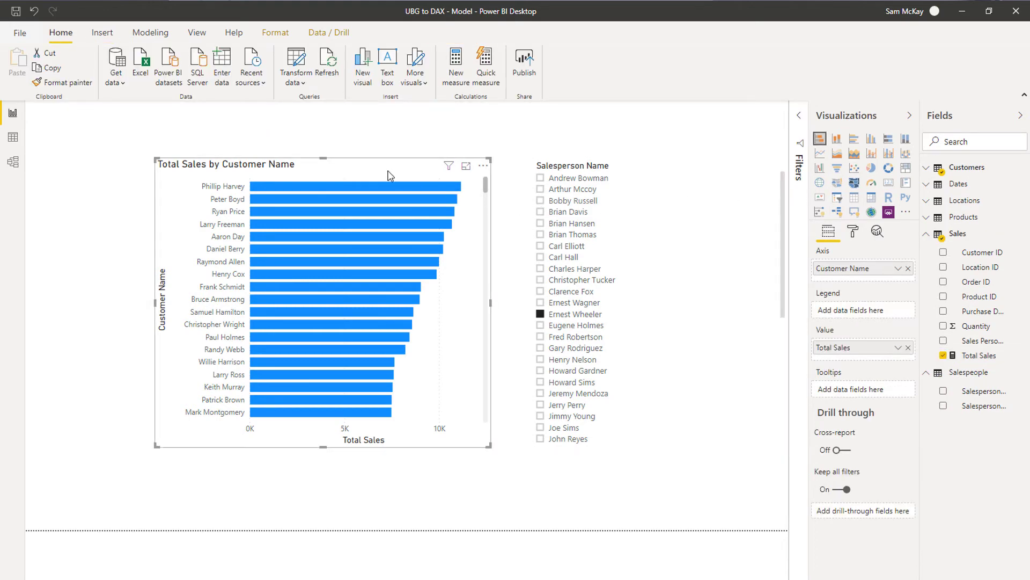
left_click(854, 197)
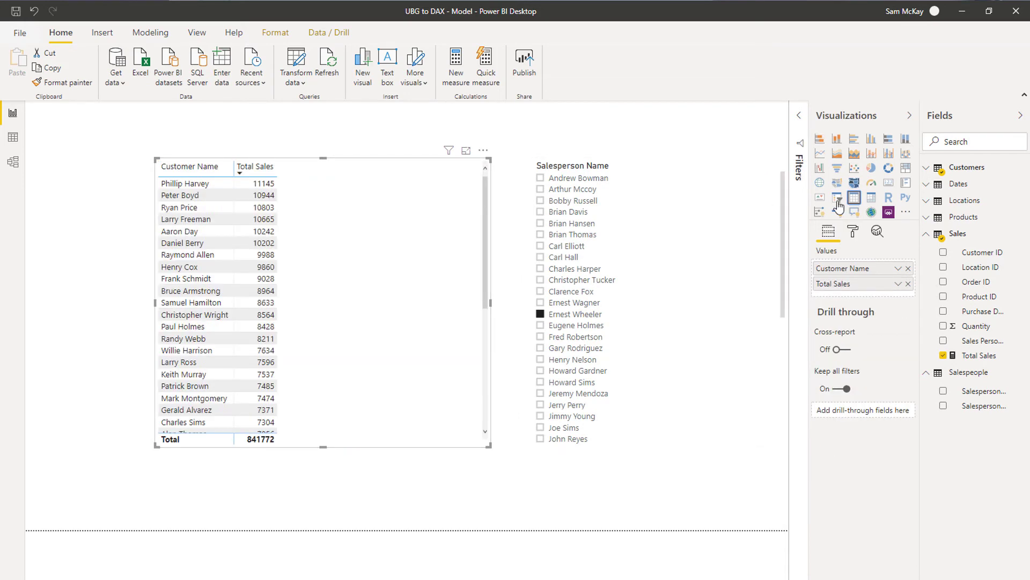
Create the measure Total Quantity = SUM( Sales[Quantity] ) in the Sales table and add it to the customer table.
left_click(979, 355)
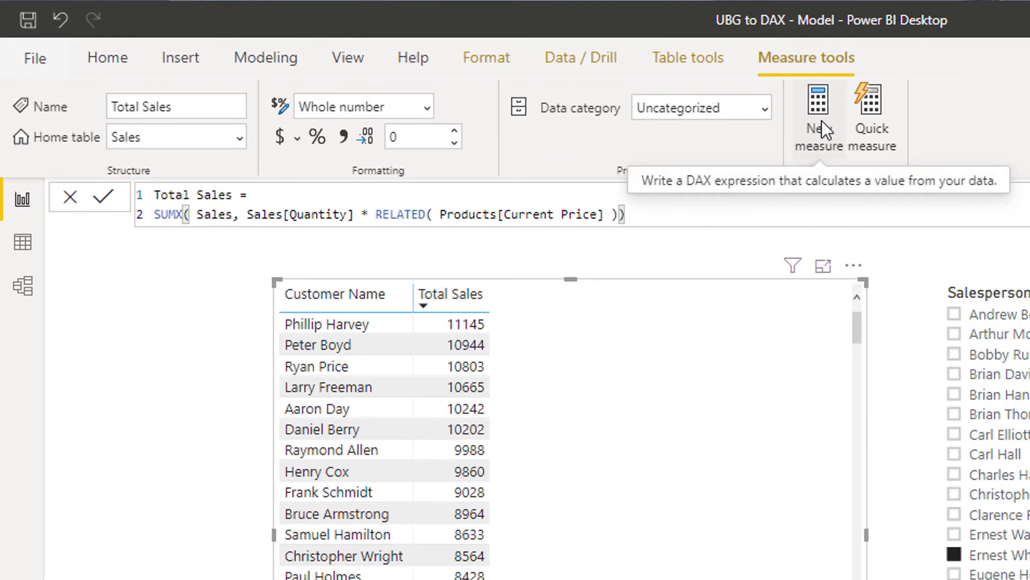
left_click(822, 120)
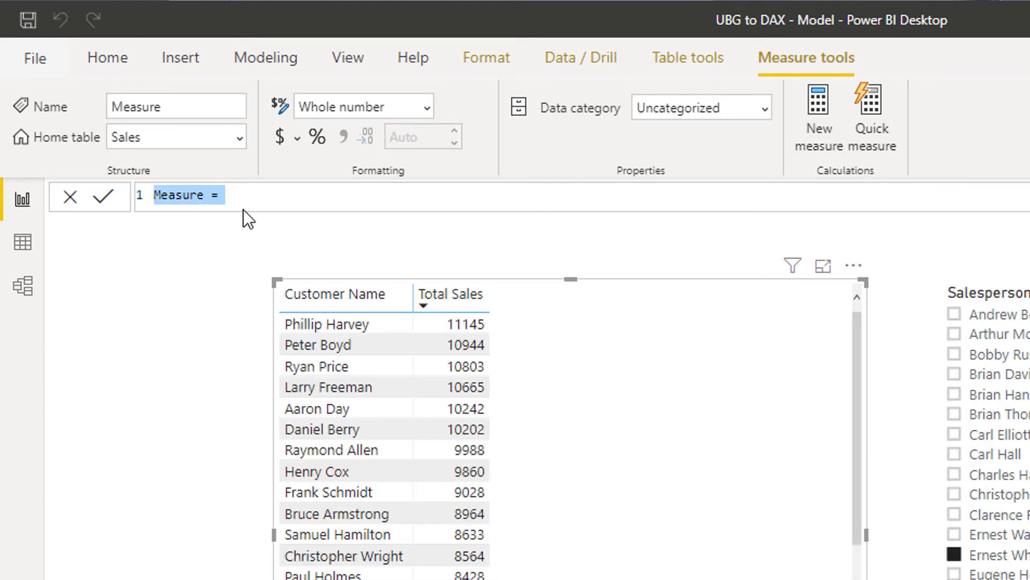
type("Total Quantit")
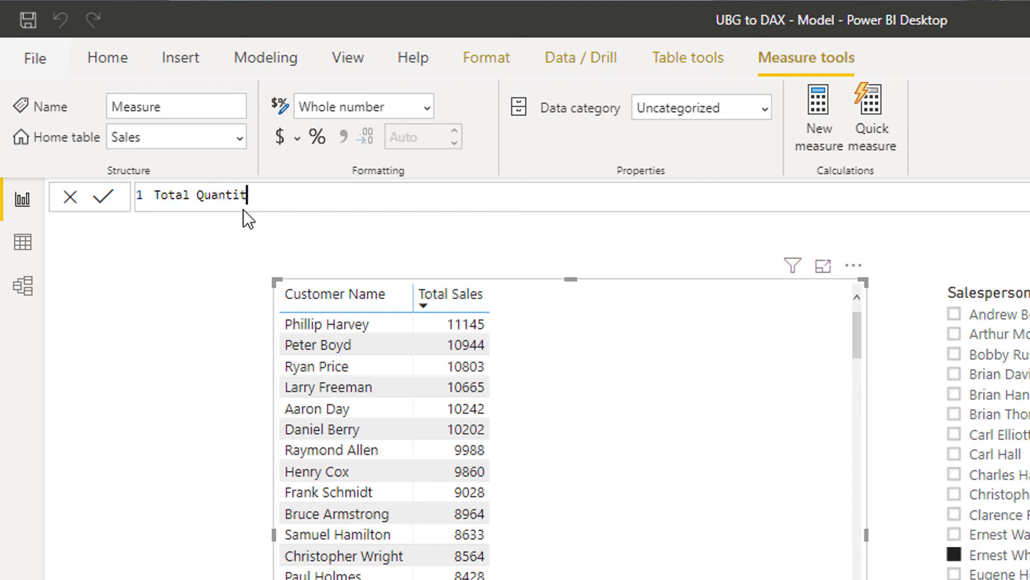
type("y = SUM( ")
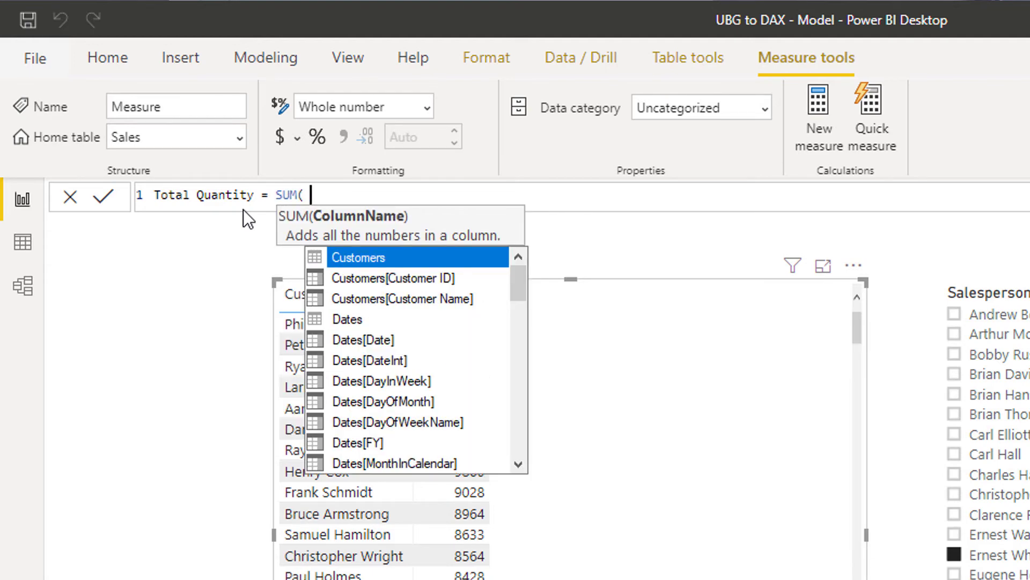
type("Quan")
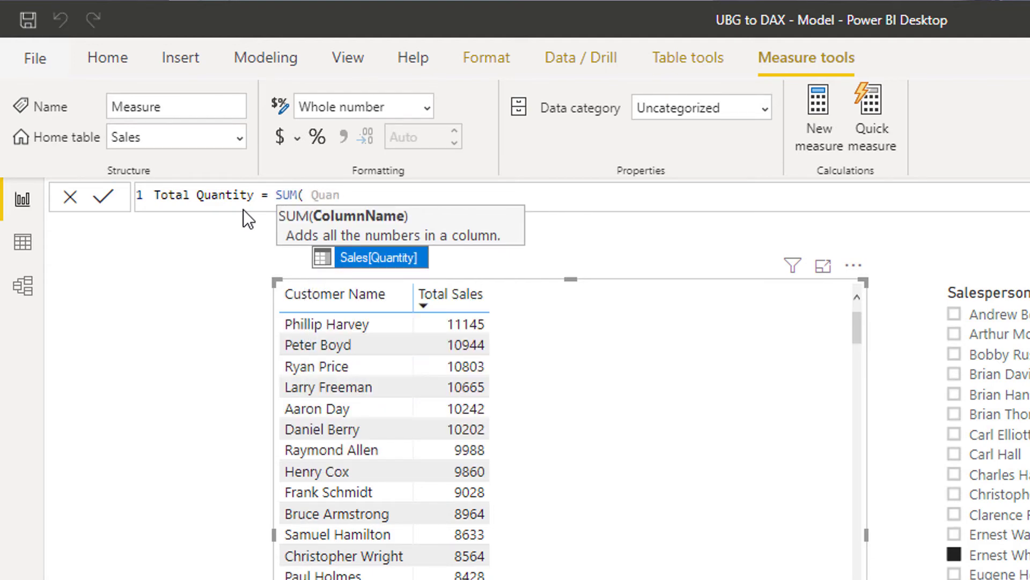
key("Tab")
type(")")
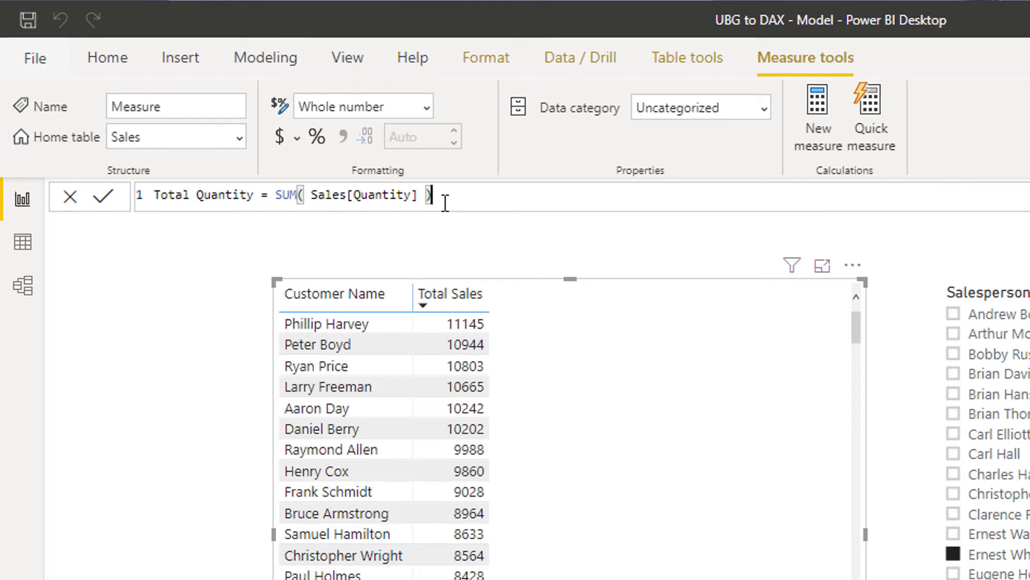
key("Return")
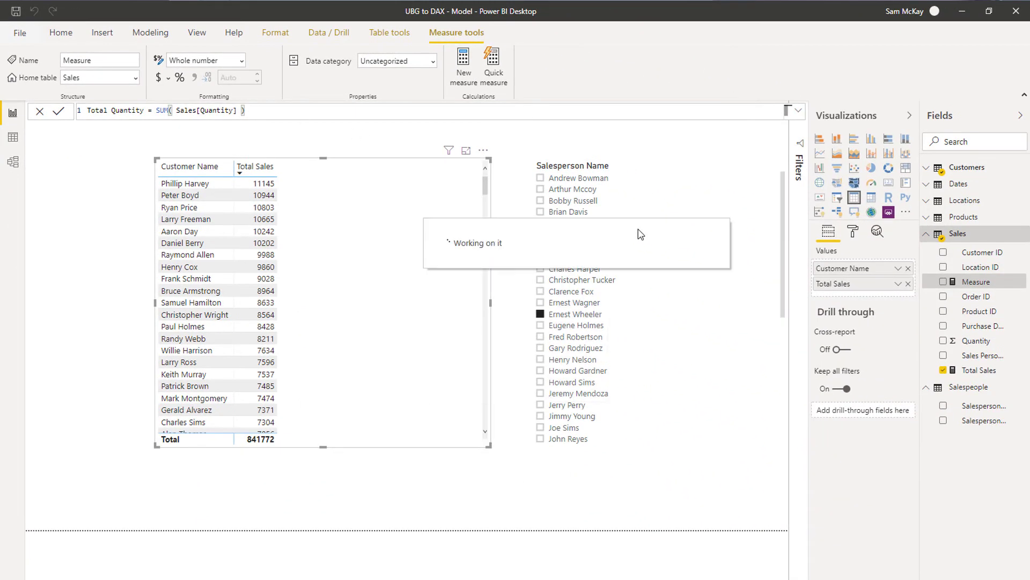
left_click_drag(981, 359, 359, 299)
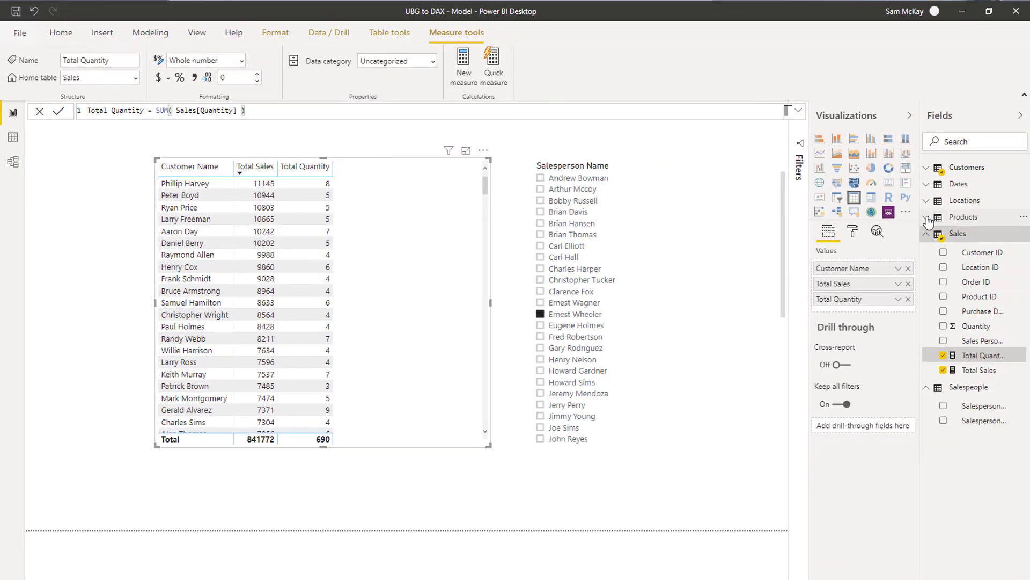
Add Product Name from the Products table after Customer Name in the customer table and sort by Total Sales in descending order.
left_click(963, 216)
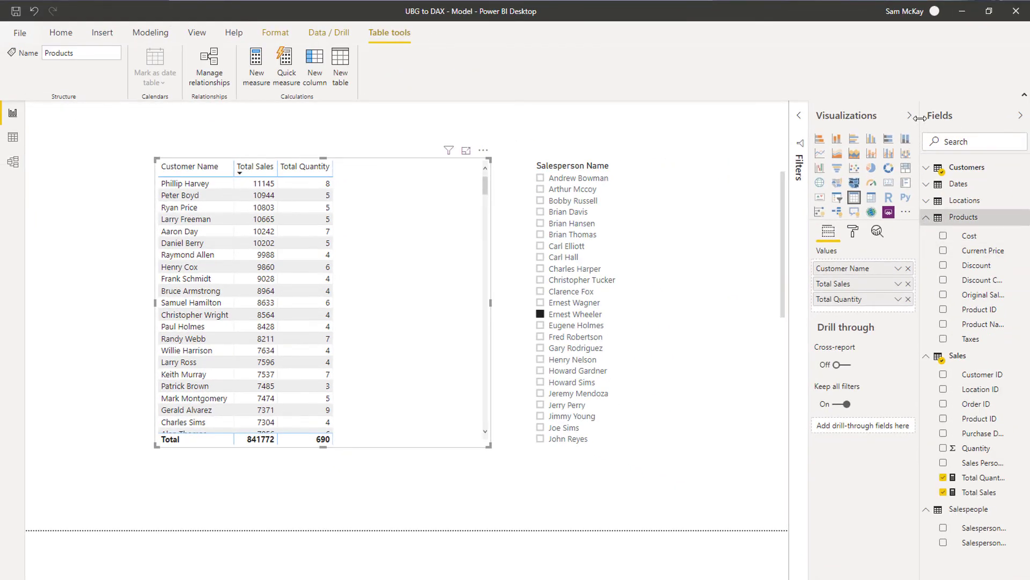
left_click_drag(920, 118, 868, 118)
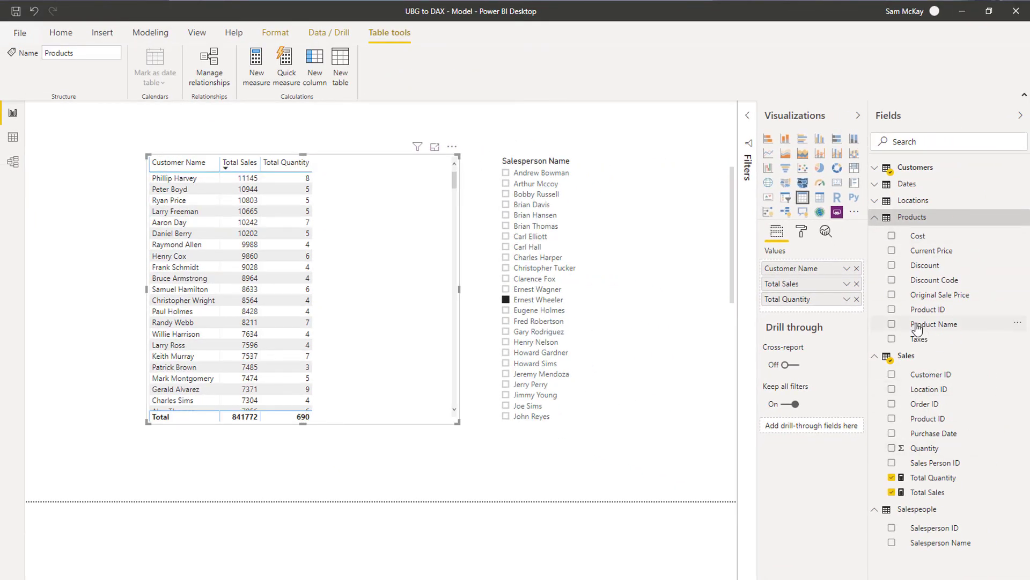
left_click_drag(918, 329, 837, 276)
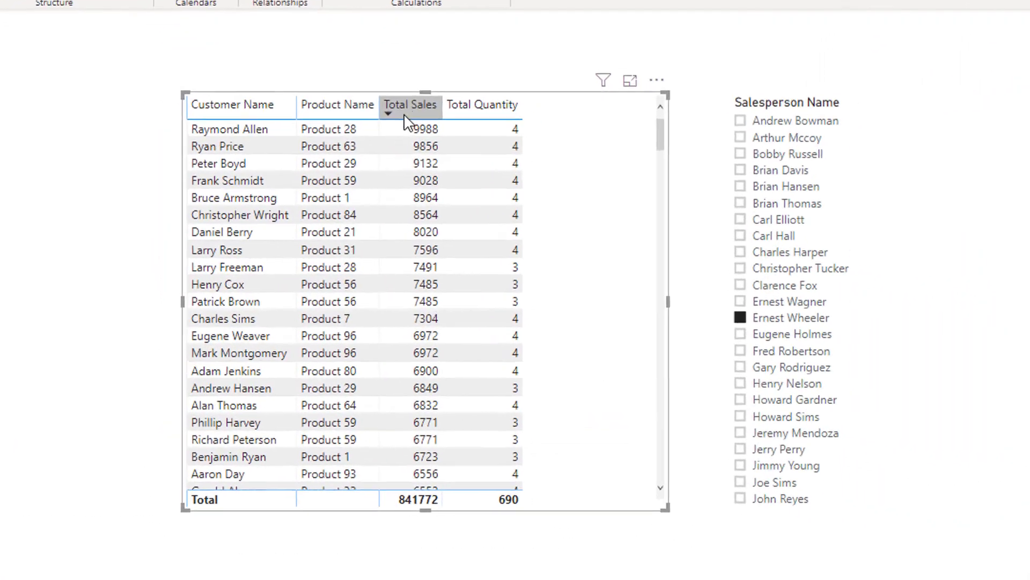
left_click(405, 116)
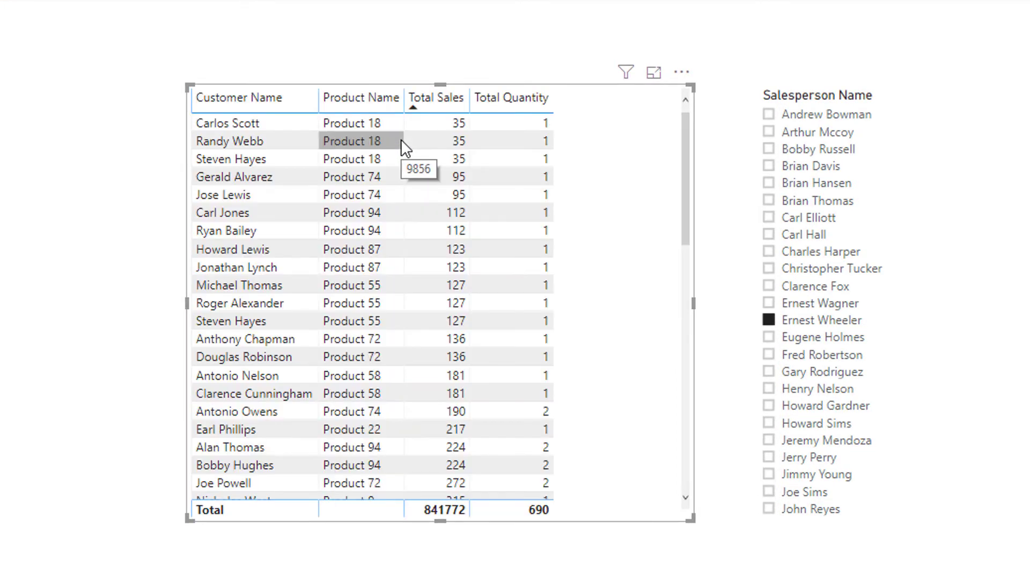
left_click(410, 110)
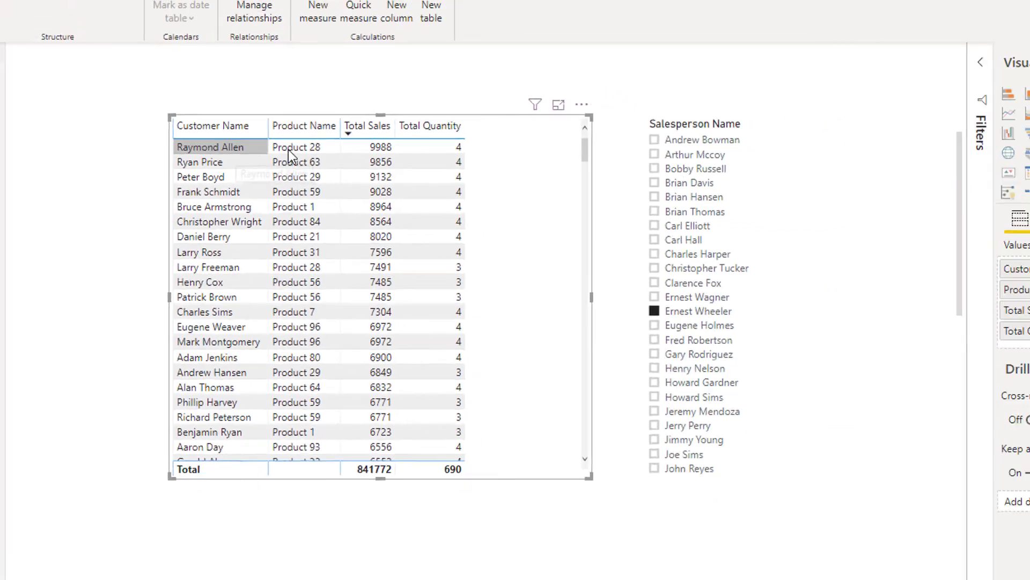
Examine the model's relationships and the underlying rows of the Products and Sales tables.
left_click(14, 163)
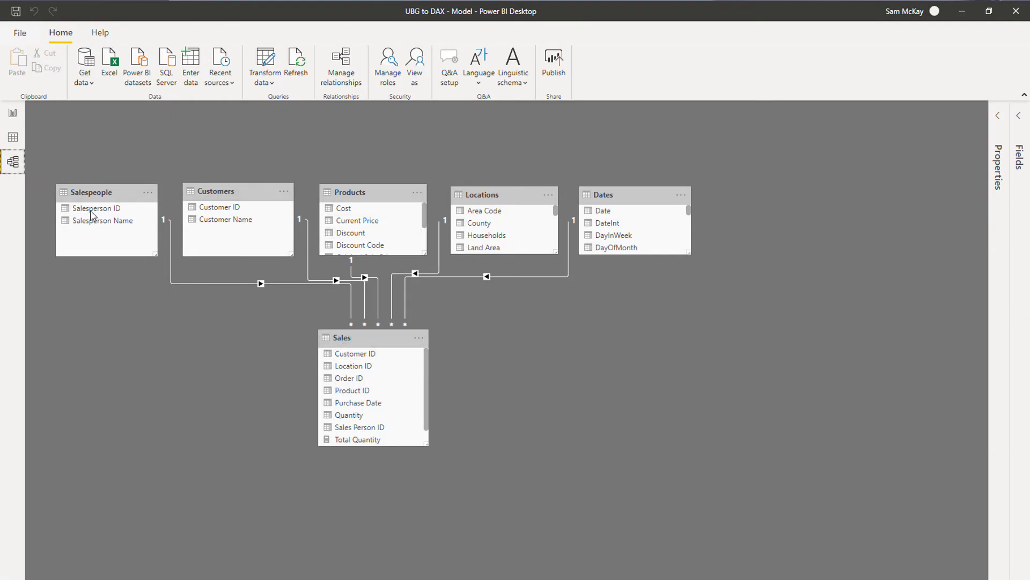
left_click(14, 139)
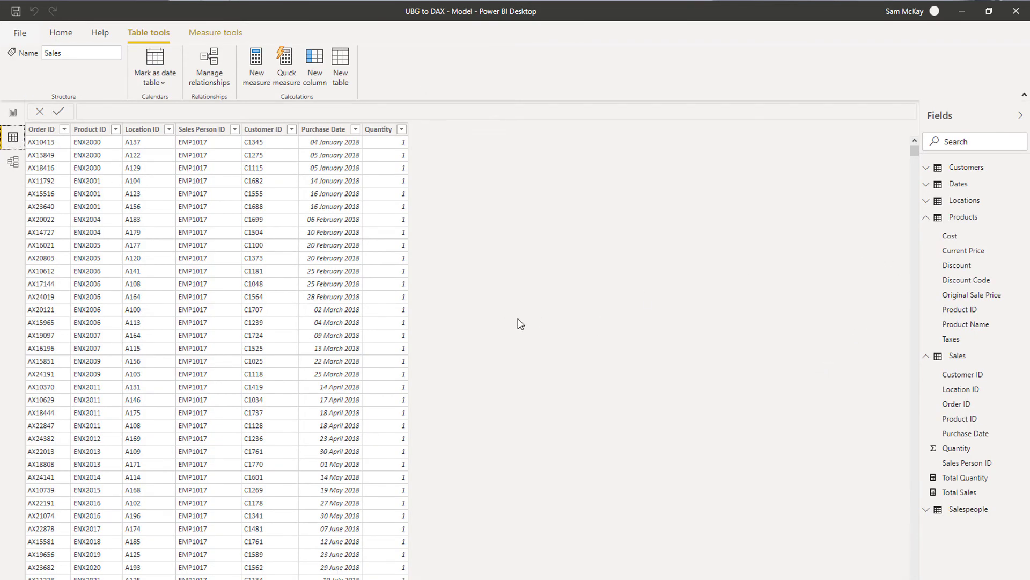
left_click(928, 217)
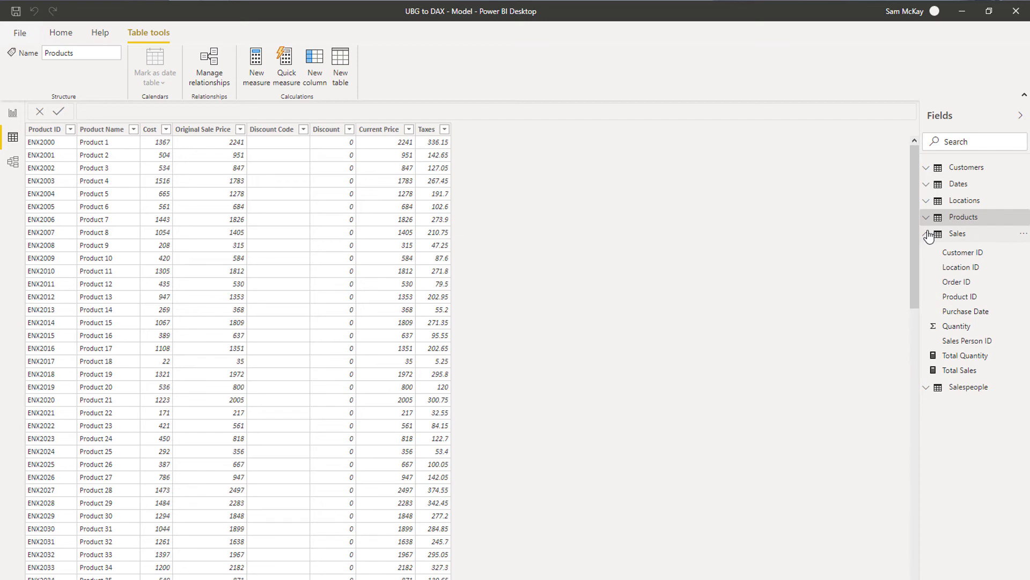
left_click(929, 234)
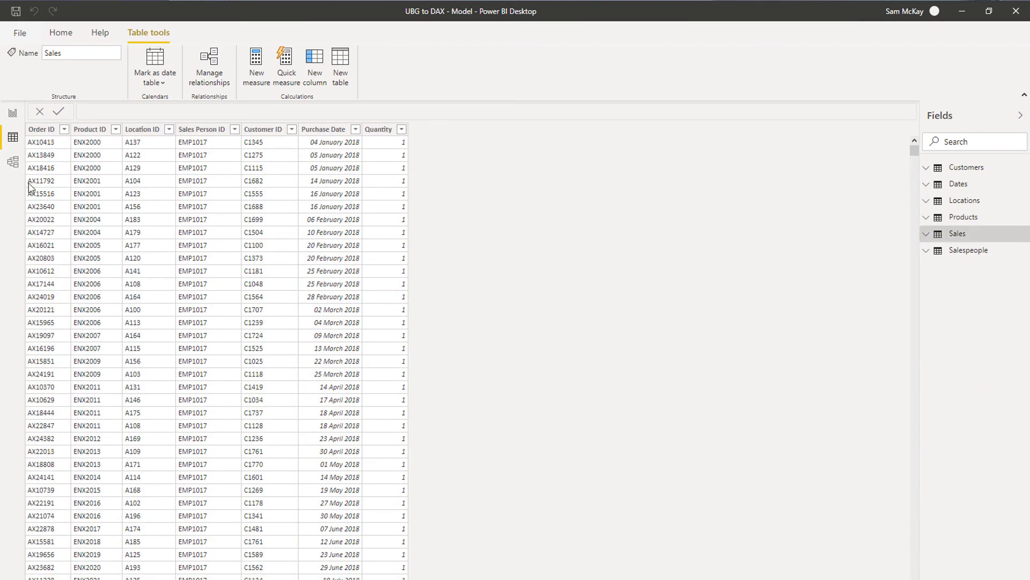
left_click(13, 162)
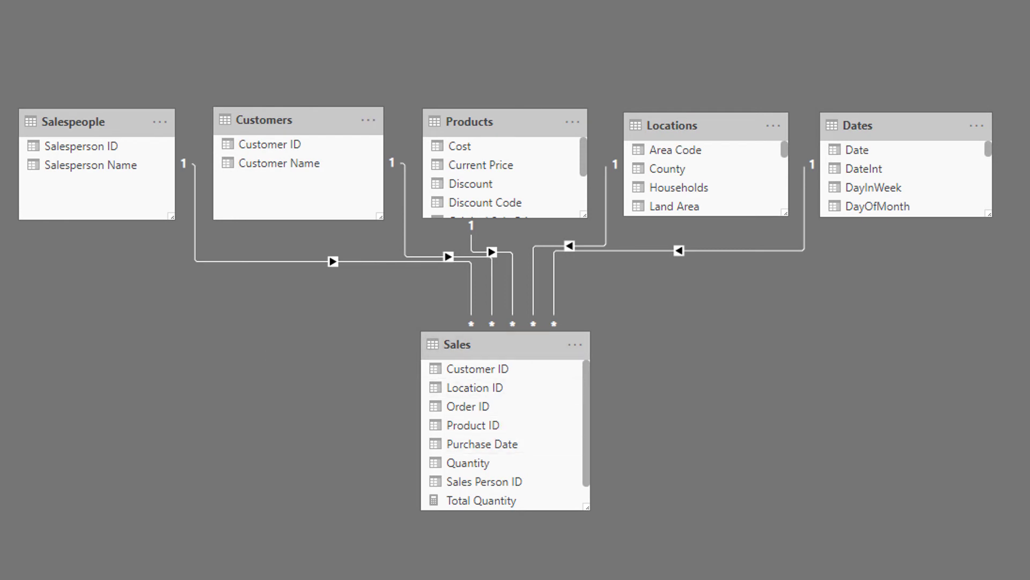
left_click(12, 135)
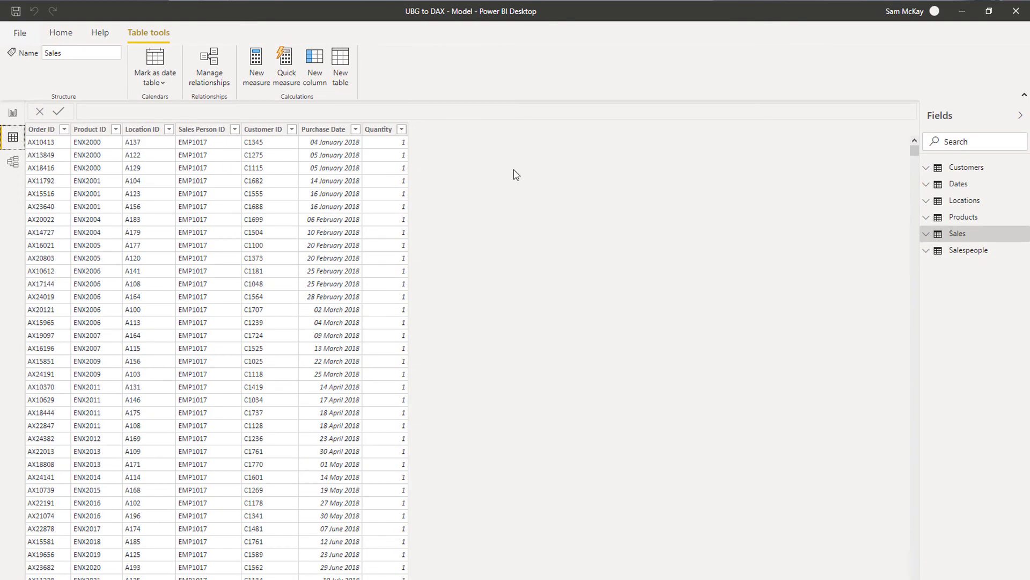
Add a calculated column to the Dates table with the formula Short Month = LEFT( Dates[MonthName], 3 ).
left_click(956, 184)
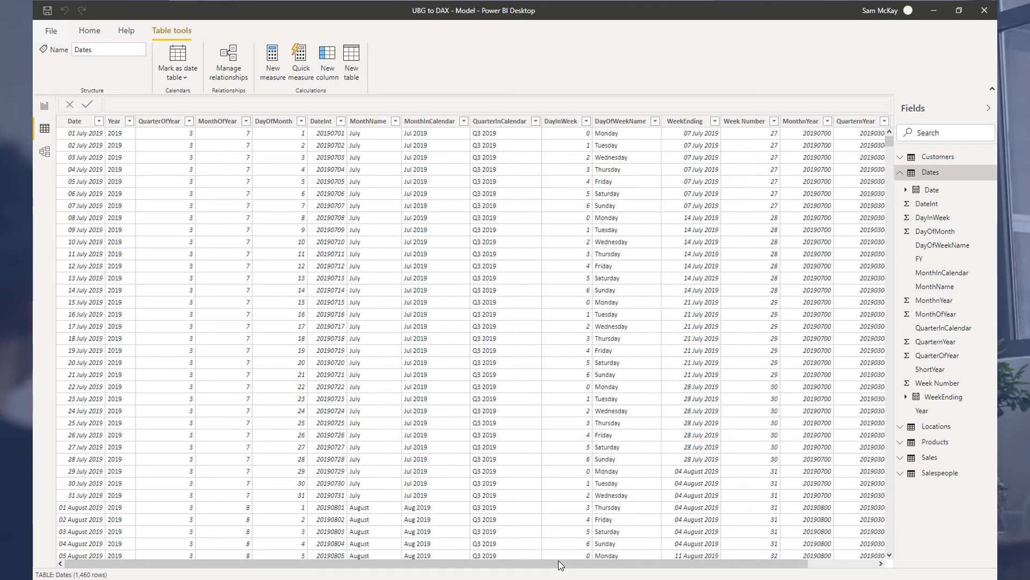
left_click_drag(561, 564, 687, 573)
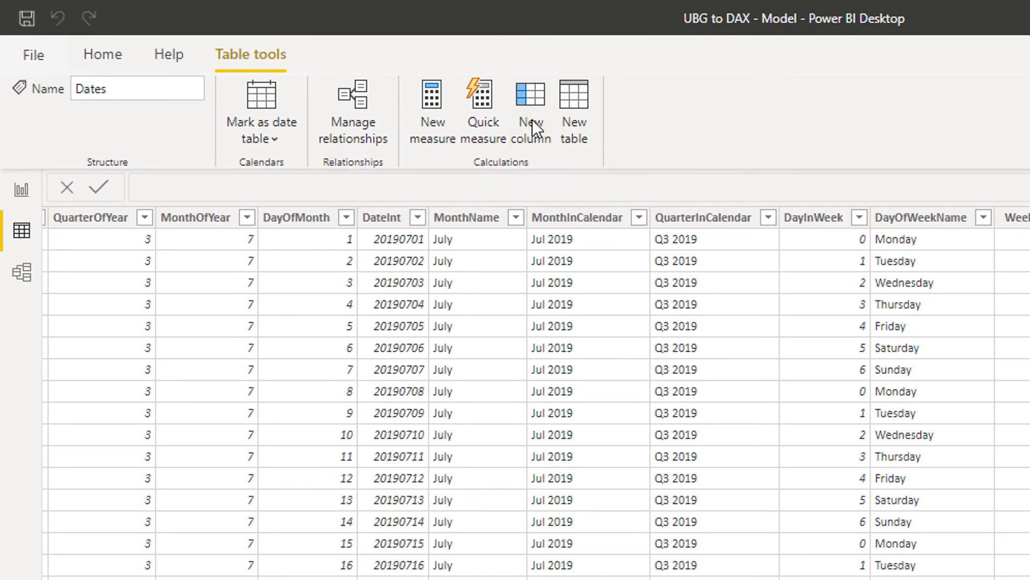
left_click(532, 123)
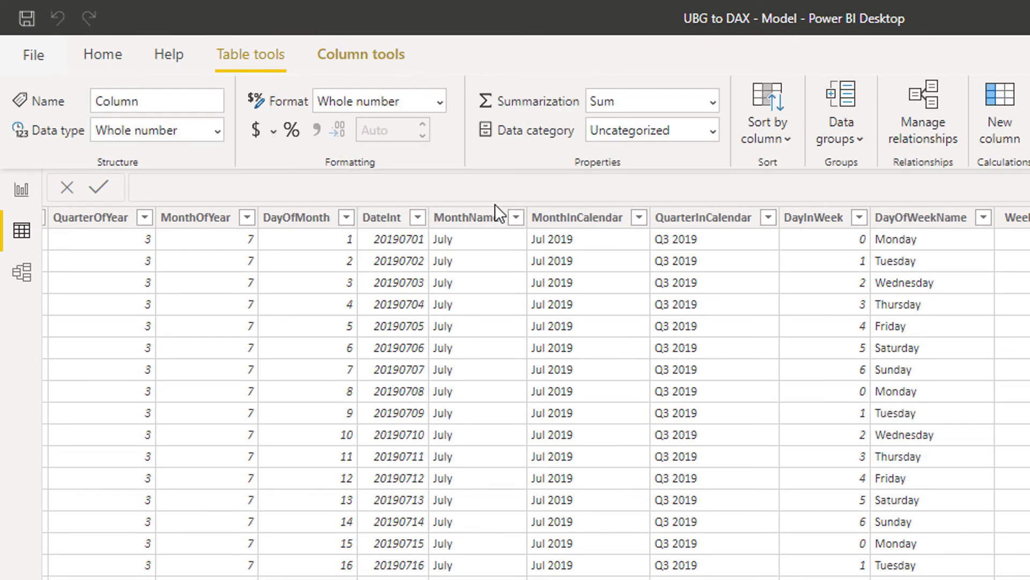
type("S")
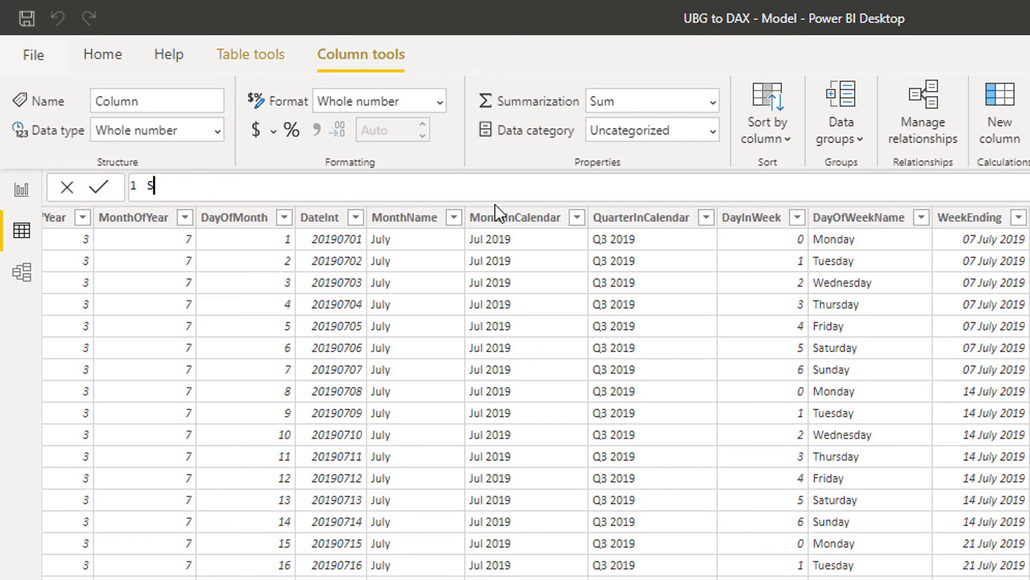
type("hort Month = LEFT(")
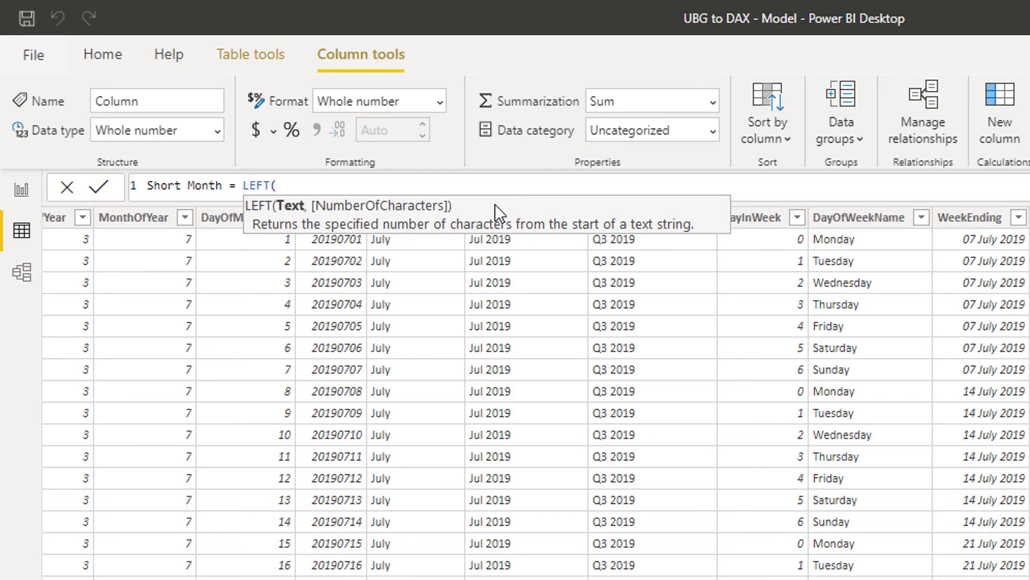
type(" Mon")
key("Up")
key("Up")
key("Up")
key("Up")
key("Up")
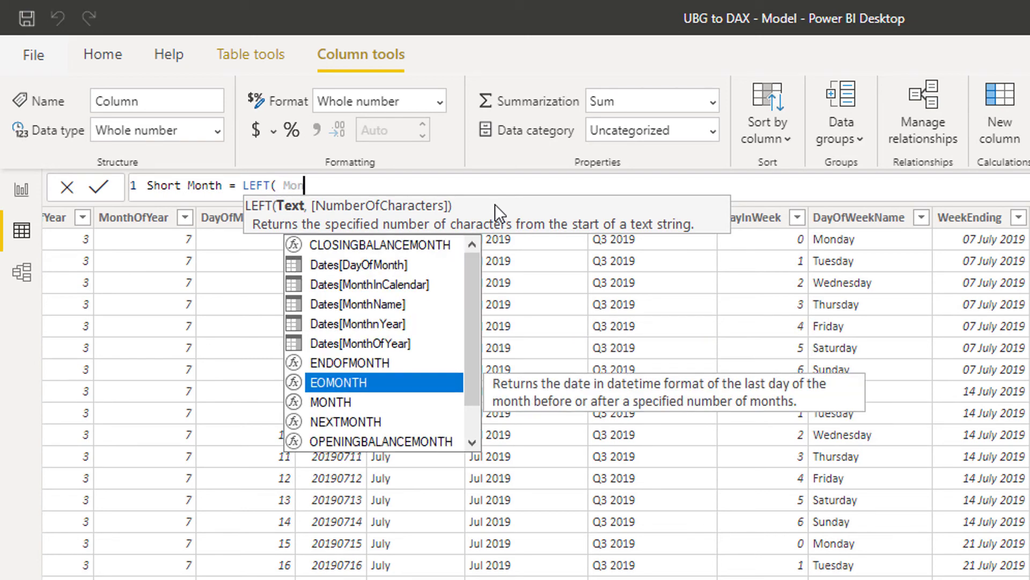
key("Tab")
type(", 3 ")
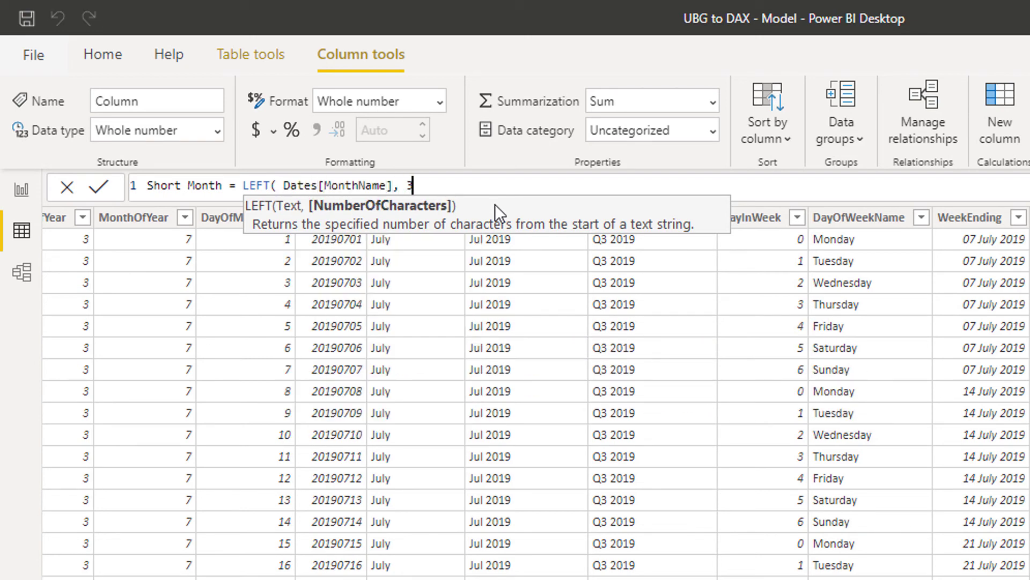
type(")")
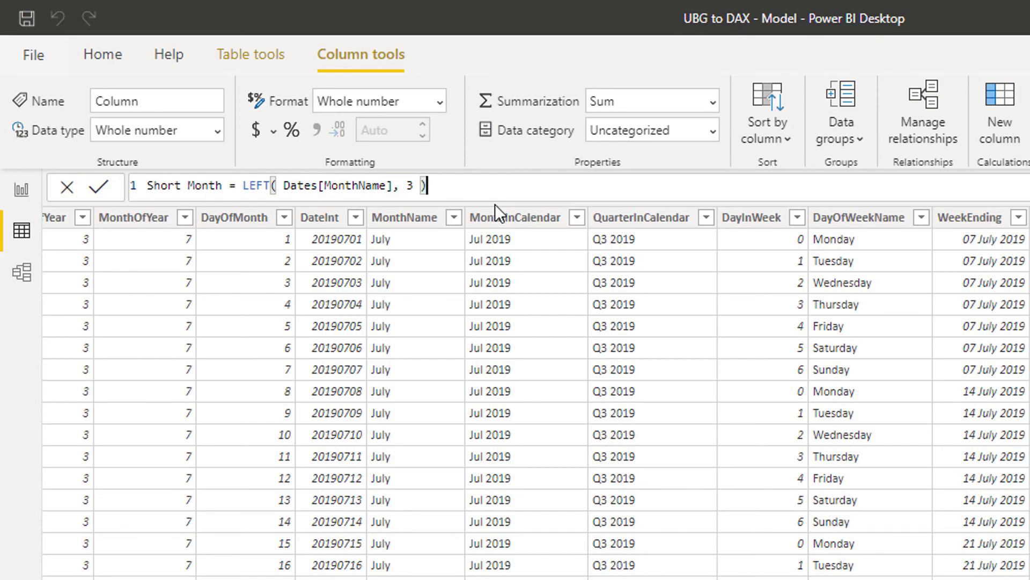
key("Return")
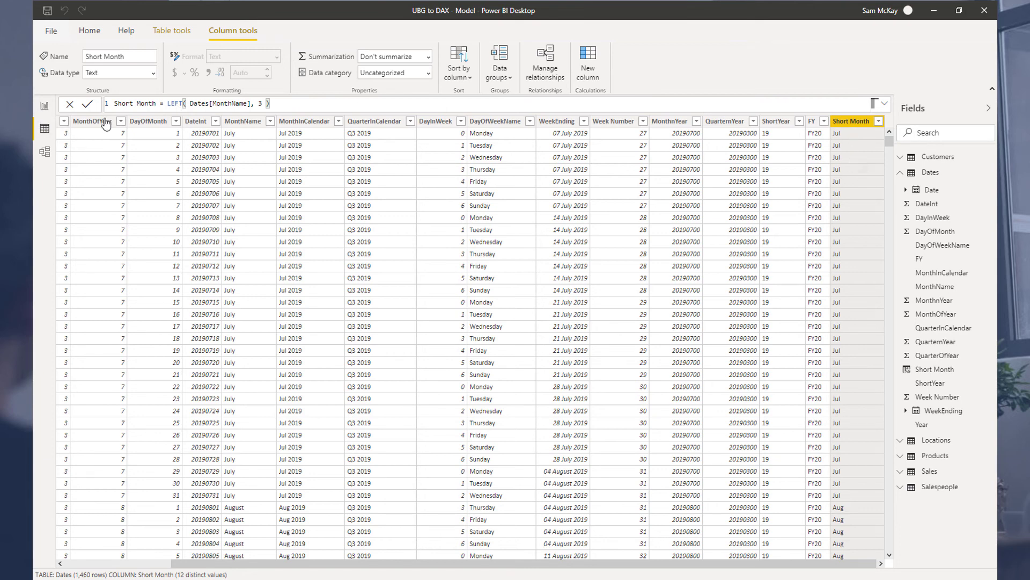
Narrow the customer table on the report page and place a compact Short Month slicer in the space beside it.
left_click(45, 106)
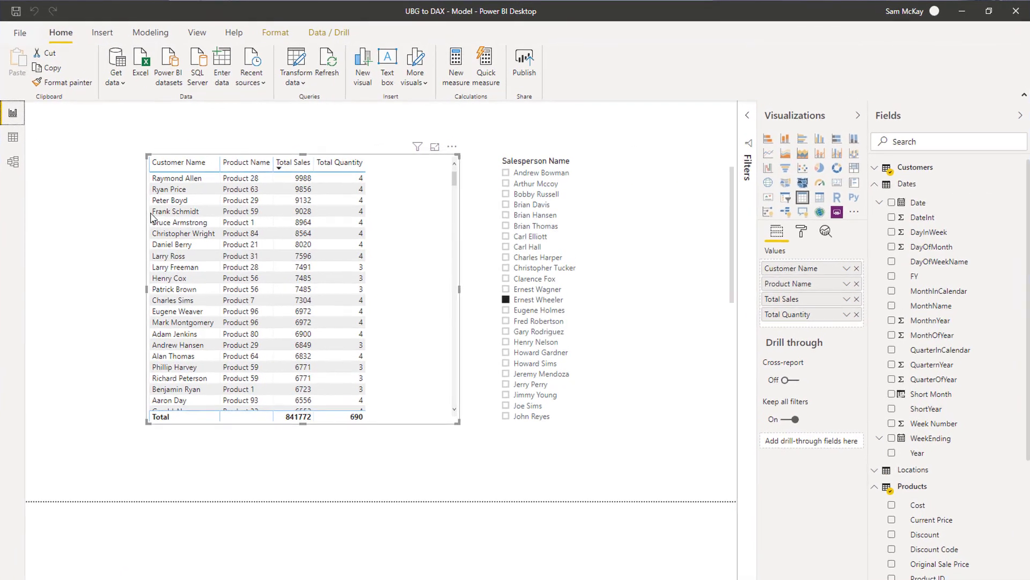
left_click_drag(146, 152, 218, 156)
left_click(671, 248)
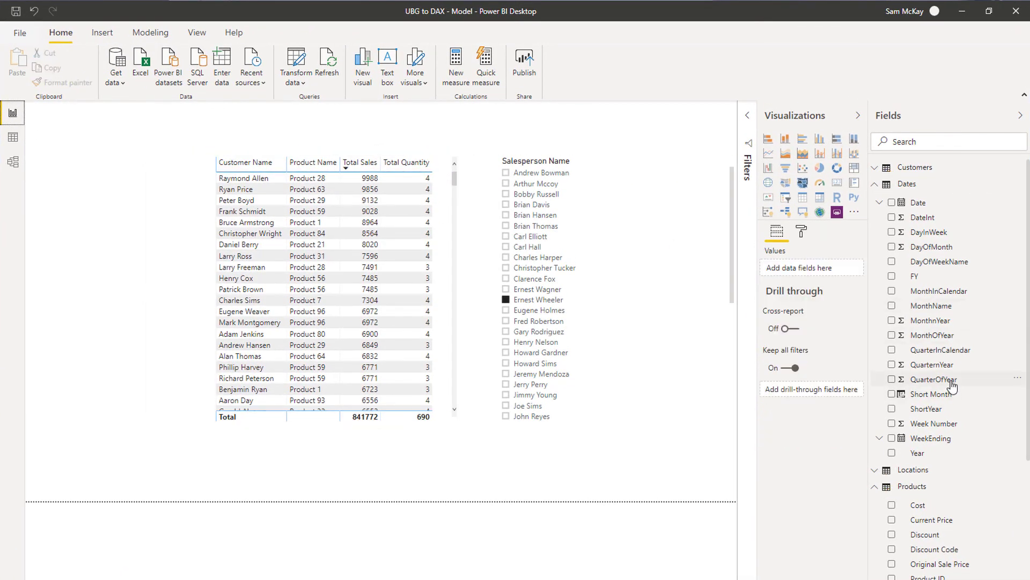
left_click_drag(943, 394, 131, 224)
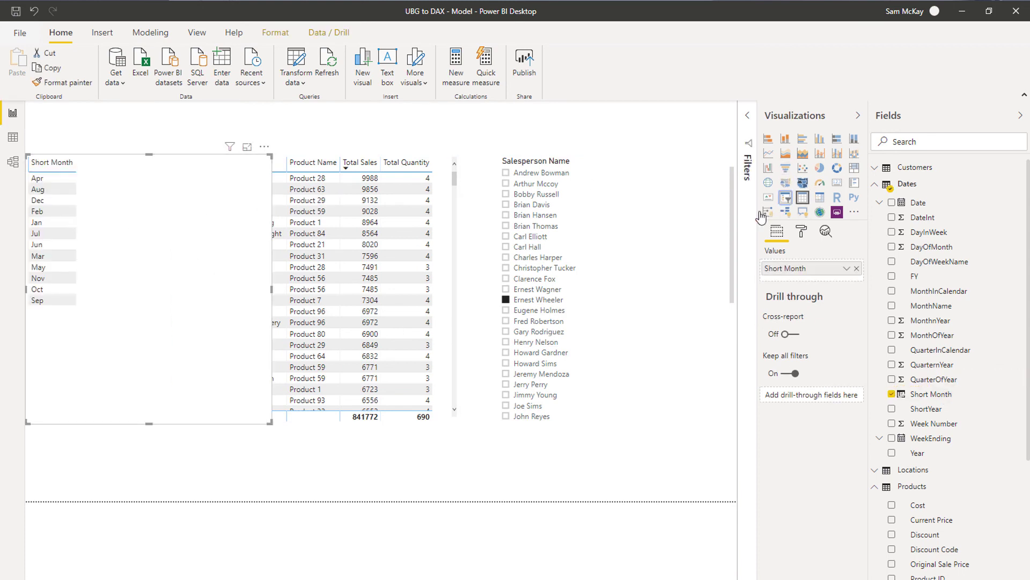
left_click(785, 198)
left_click_drag(268, 426, 156, 383)
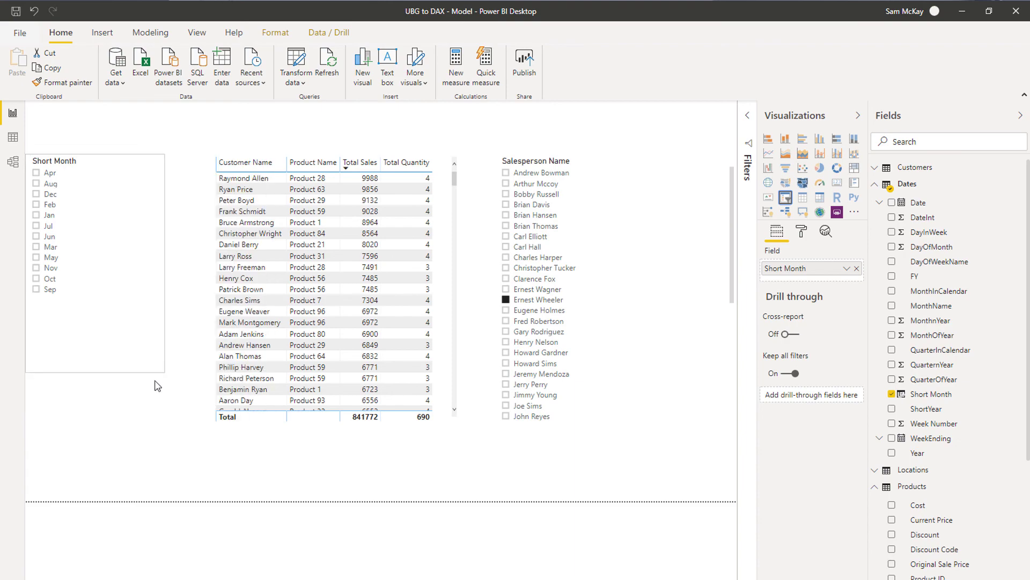
Nudge the Short Month slicer closer to the customer table and filter the report by Jan, Dec and Mar in turn.
left_click_drag(152, 156, 176, 156)
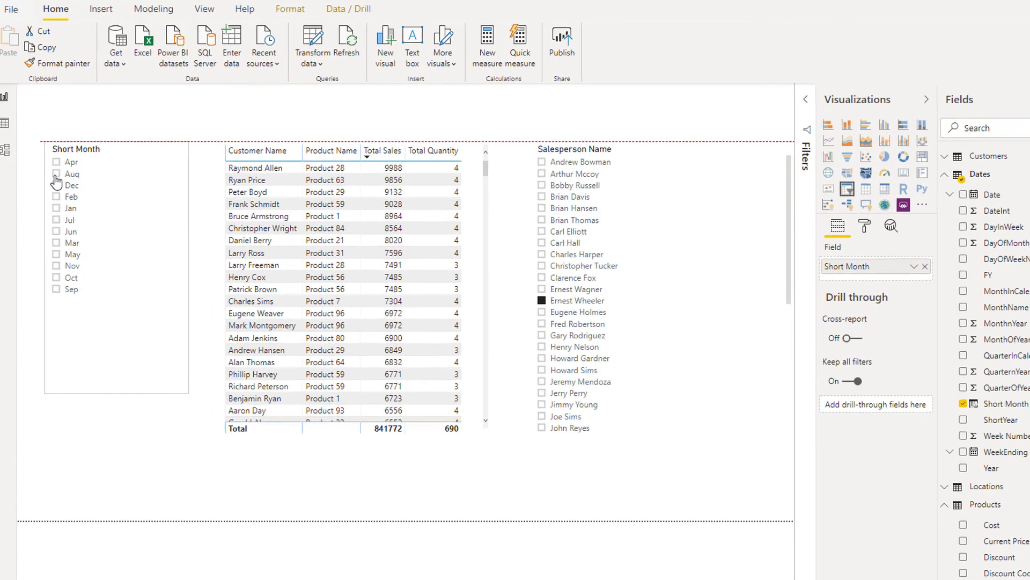
left_click(42, 166)
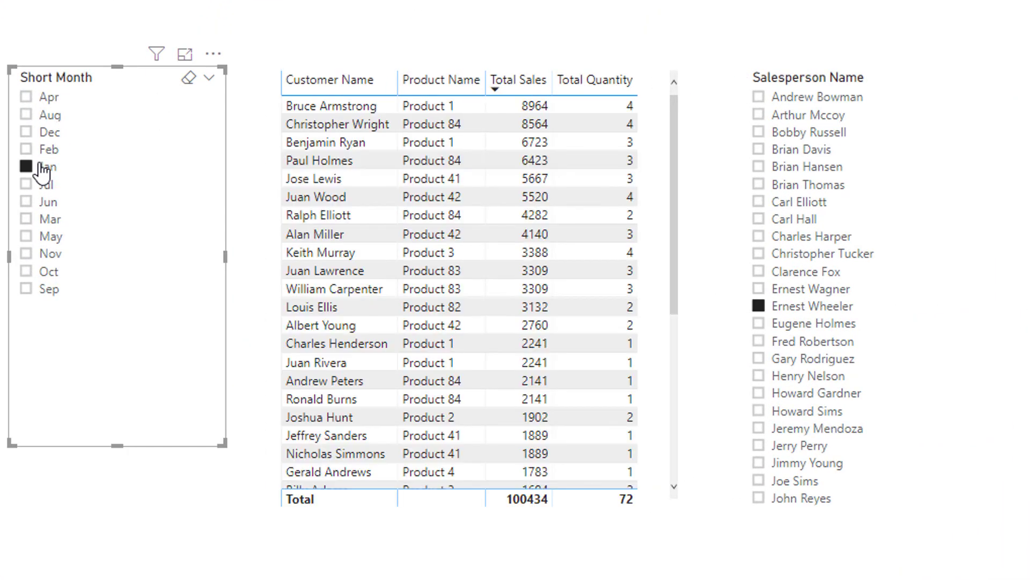
left_click(50, 135)
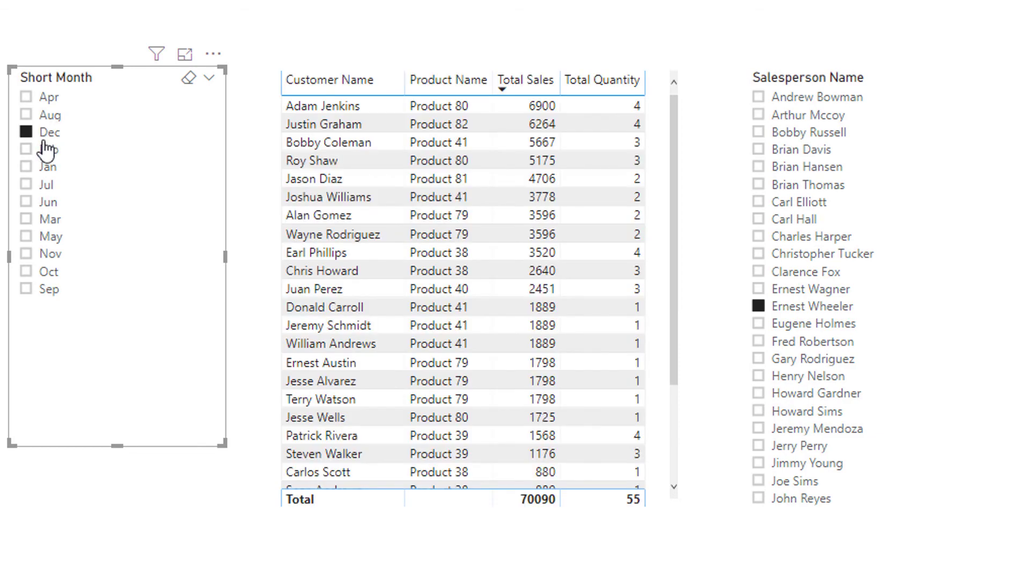
left_click(47, 221)
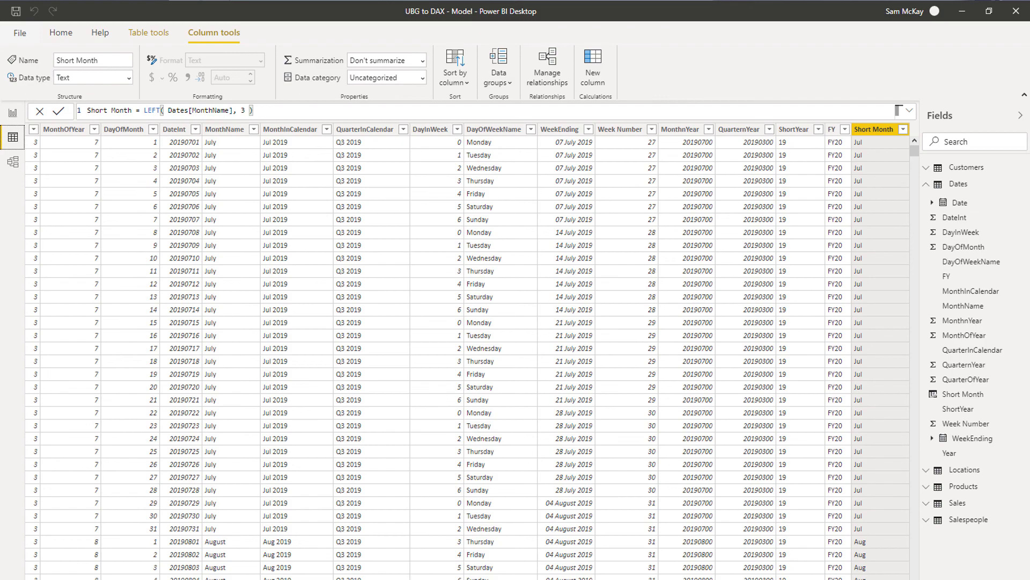
Set the Short Month column of the Dates table to sort by MonthOfYear.
scroll(472, 349, "left", 5)
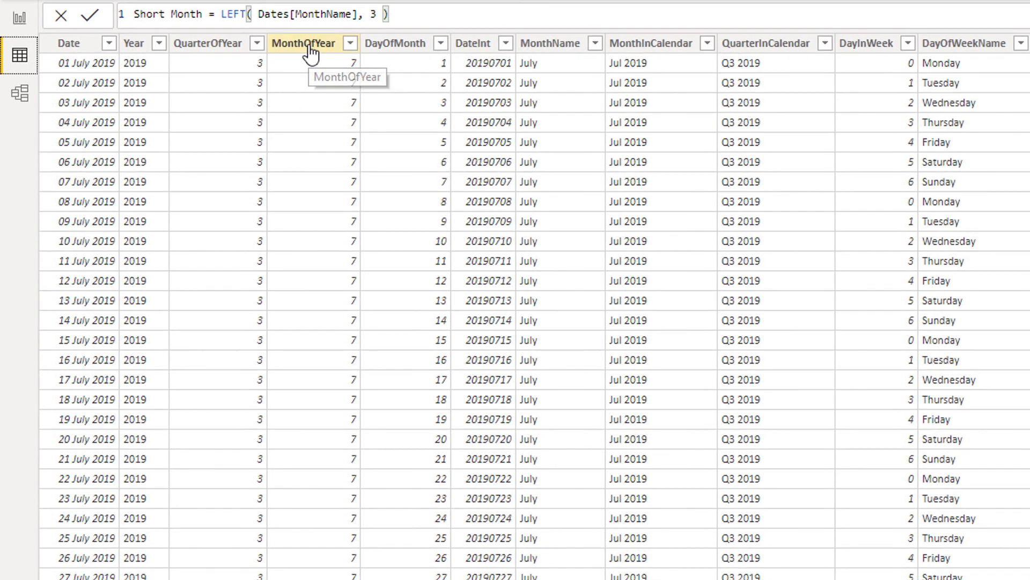
left_click(310, 54)
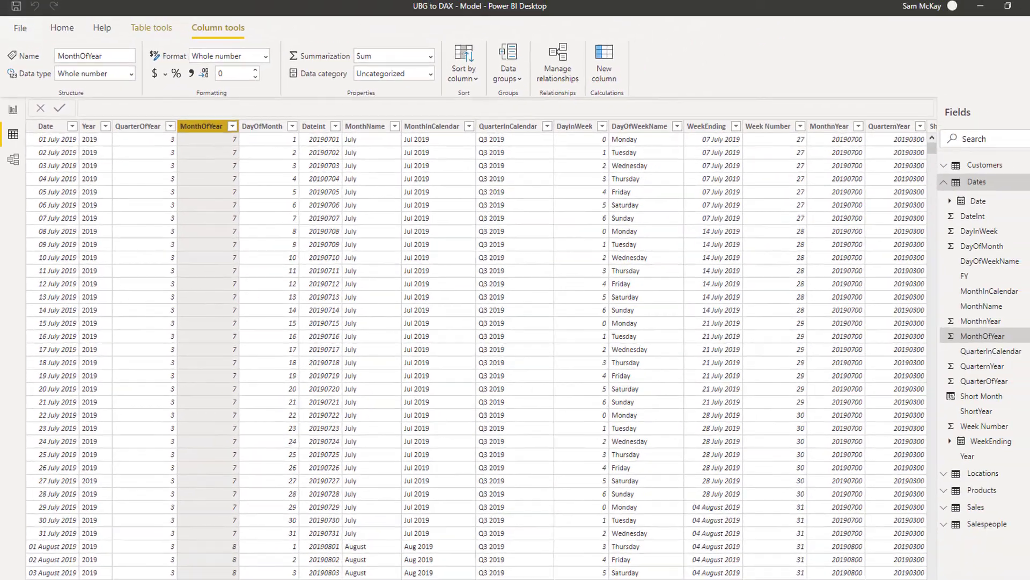
scroll(467, 349, "right", 3)
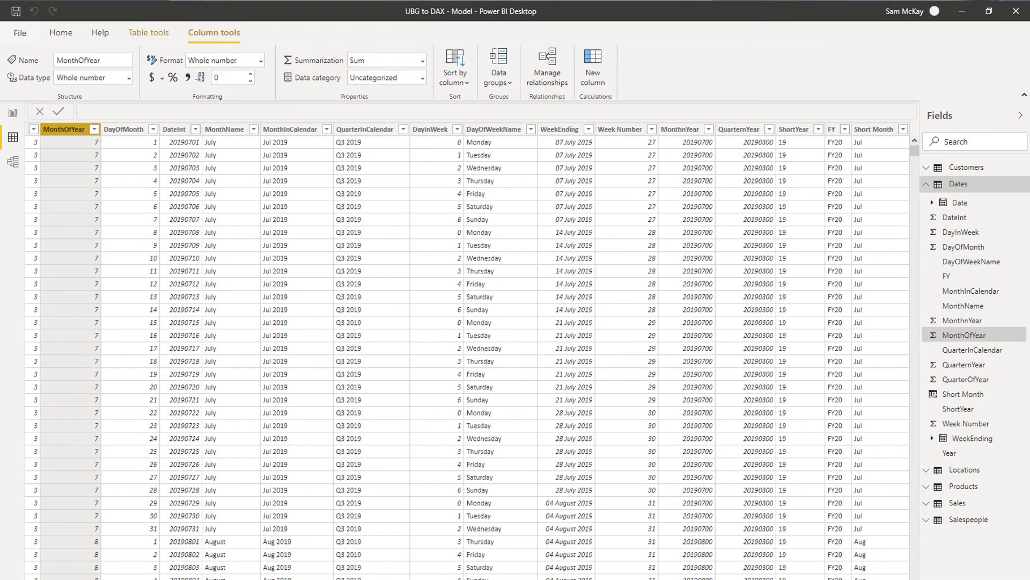
left_click(873, 129)
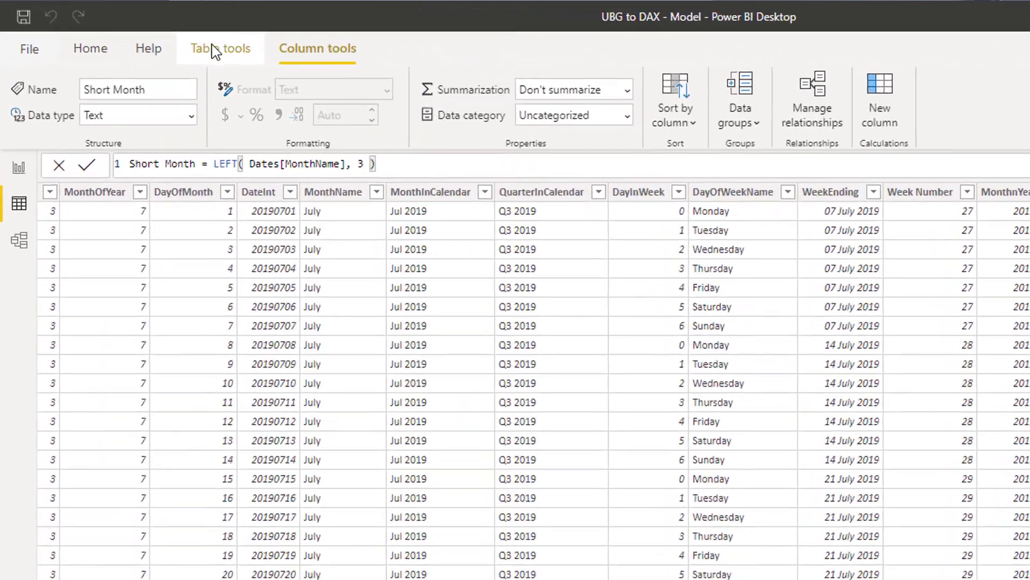
left_click(149, 33)
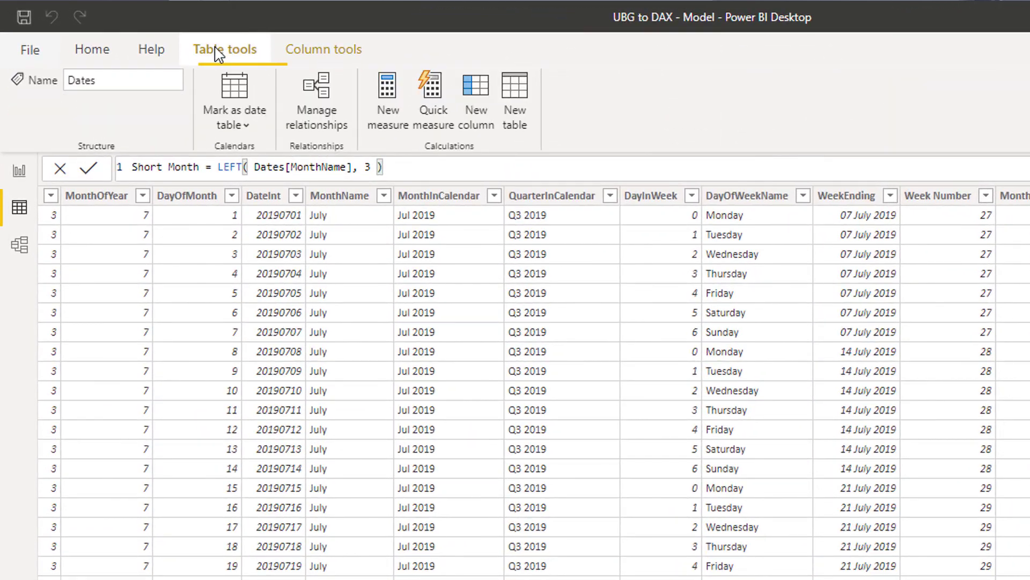
left_click(314, 48)
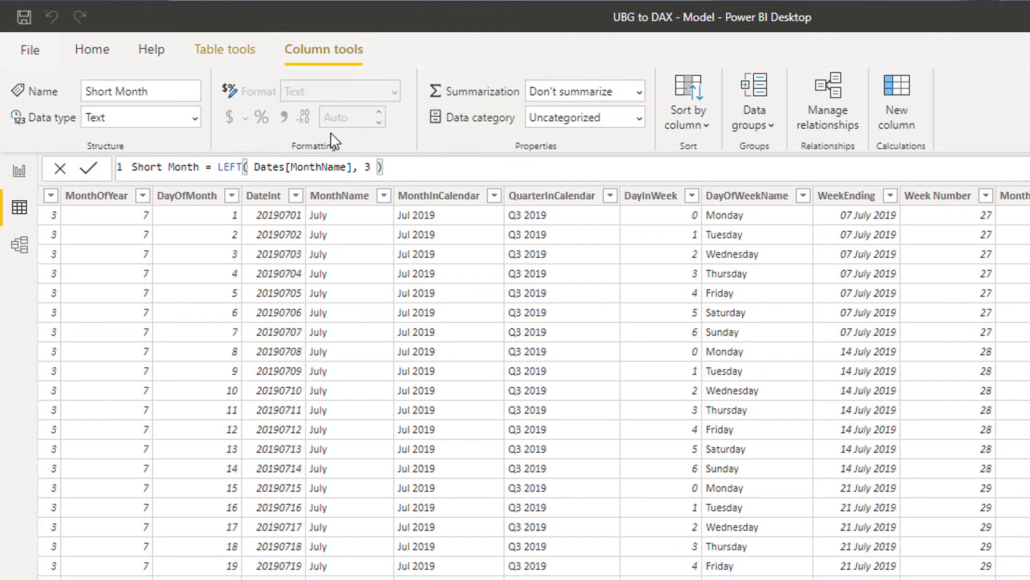
left_click(698, 129)
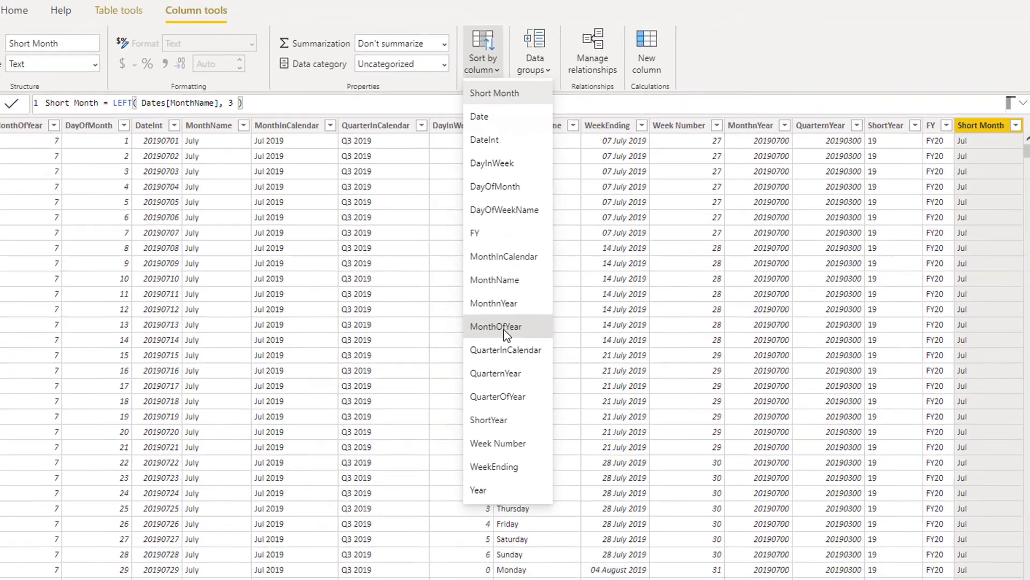
left_click(540, 371)
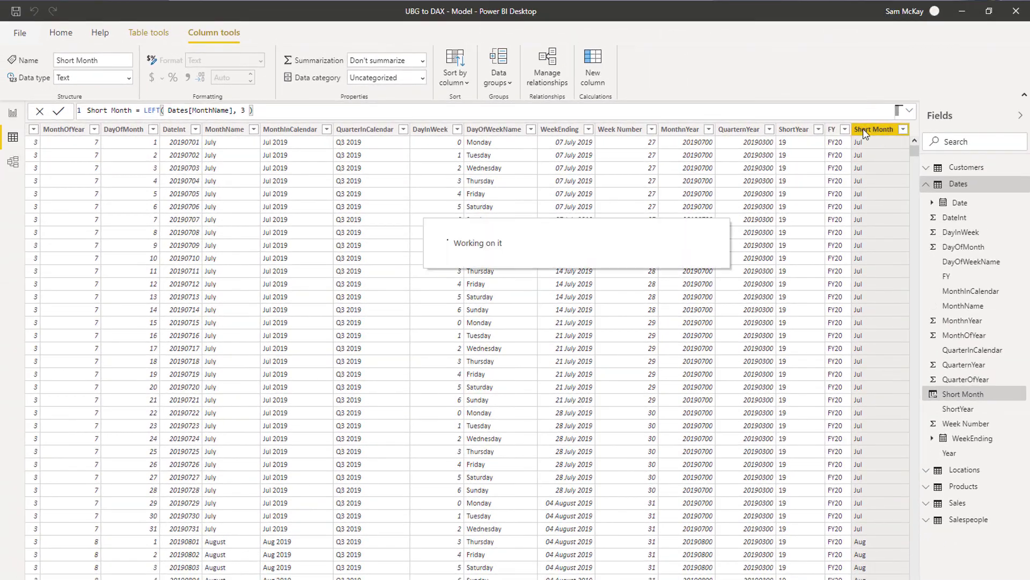
Return to the report page and filter the customer table by Jul and finally by May.
left_click(13, 118)
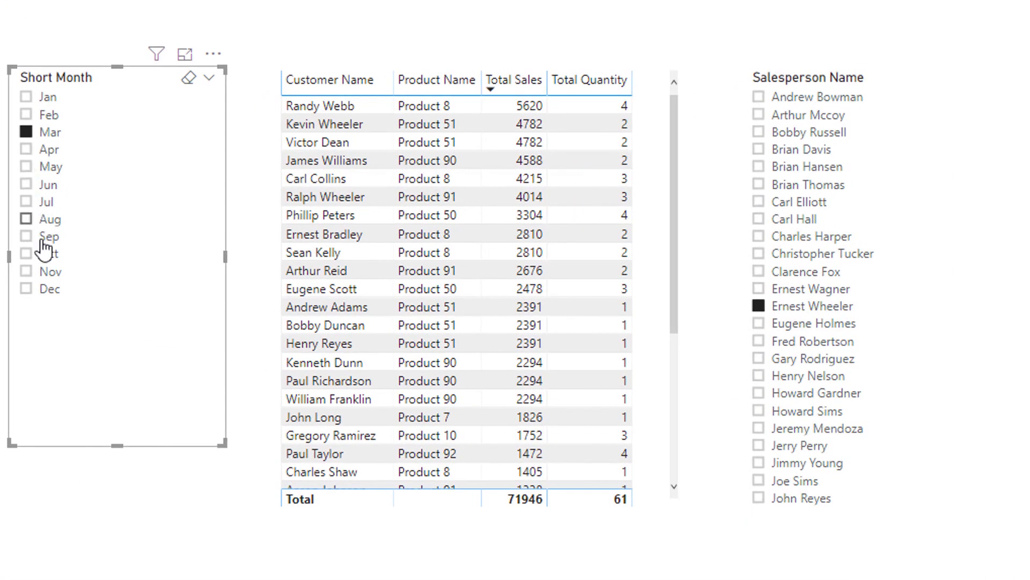
left_click(27, 202)
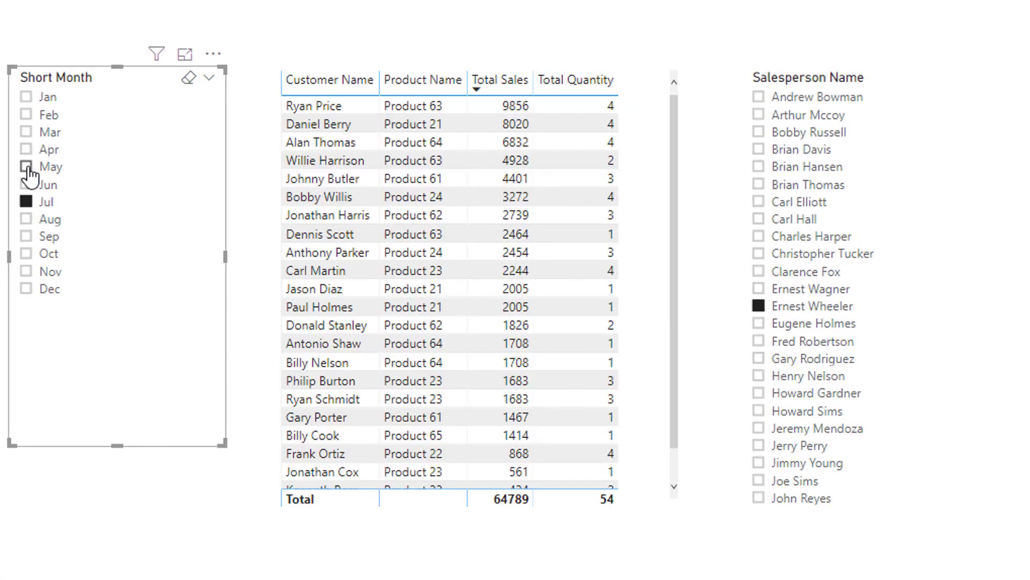
left_click(27, 168)
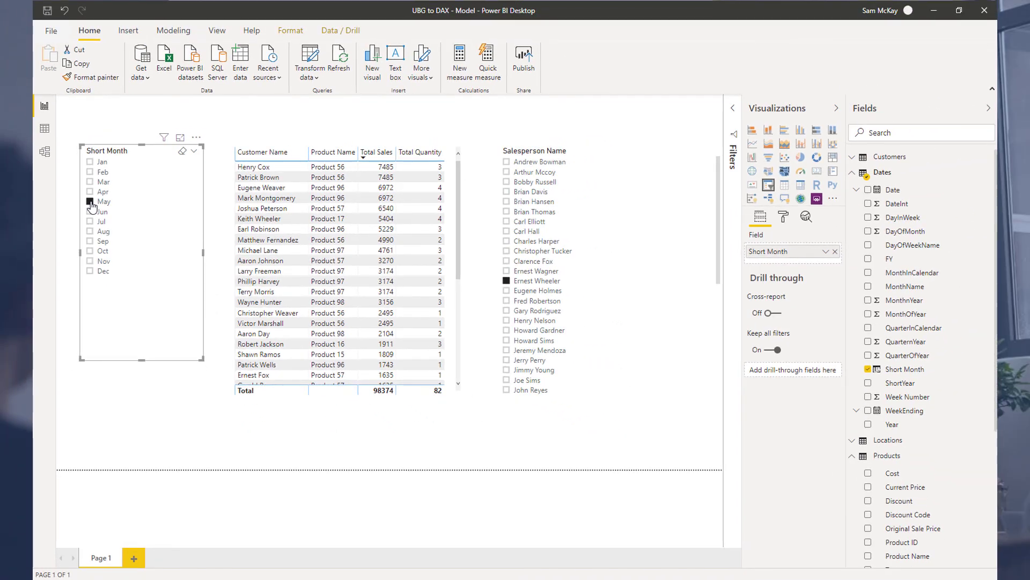